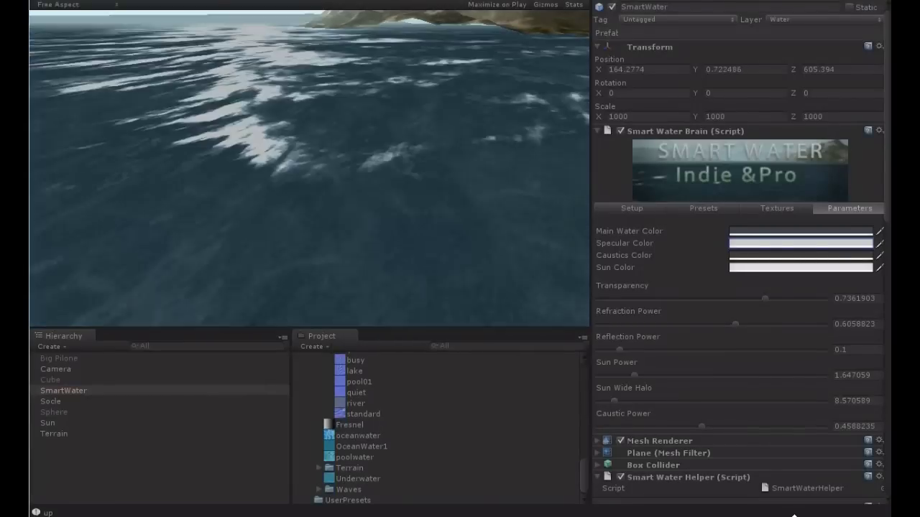
Make the editor window slightly taller and switch to the Scene view of the lake terrain.
drag(793, 514, 794, 516)
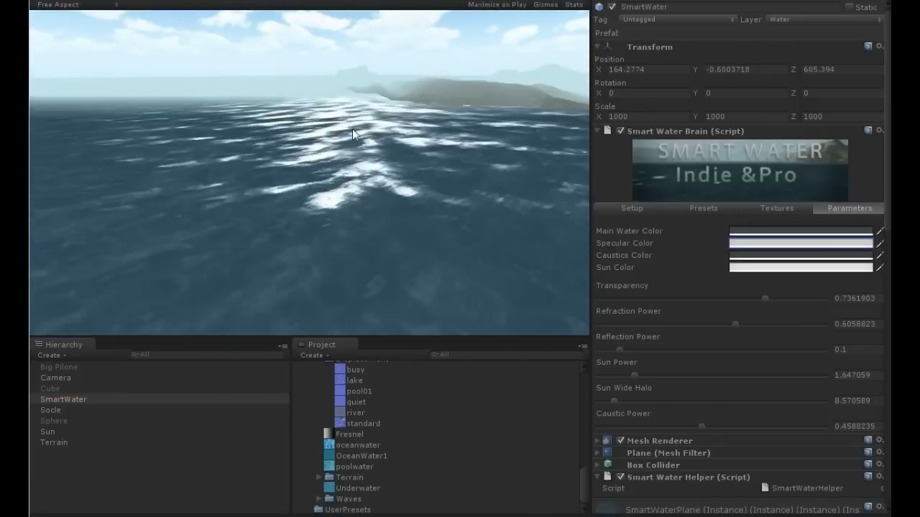
click(113, 3)
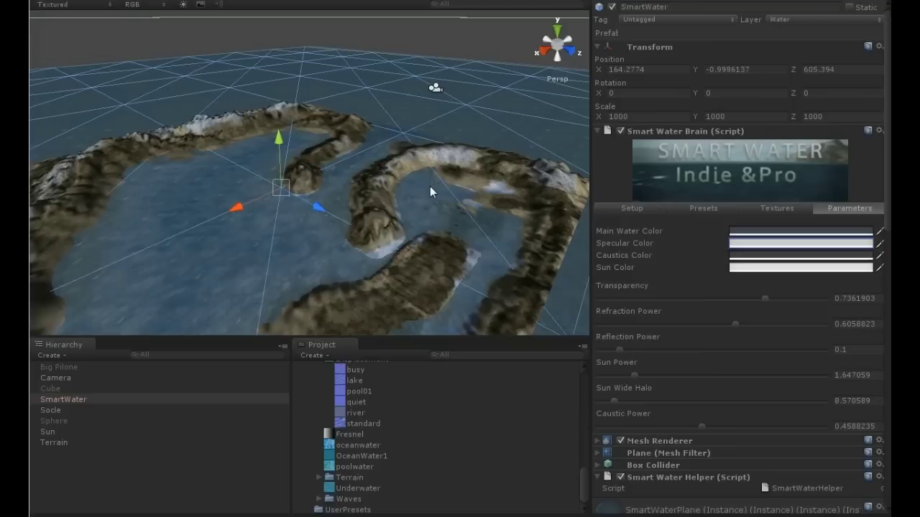
Orbit and zoom around the lake terrain, then return to the Game view with SmartWater selected.
alt+drag(430, 190, 476, 243)
scroll(419, 179, down, 10)
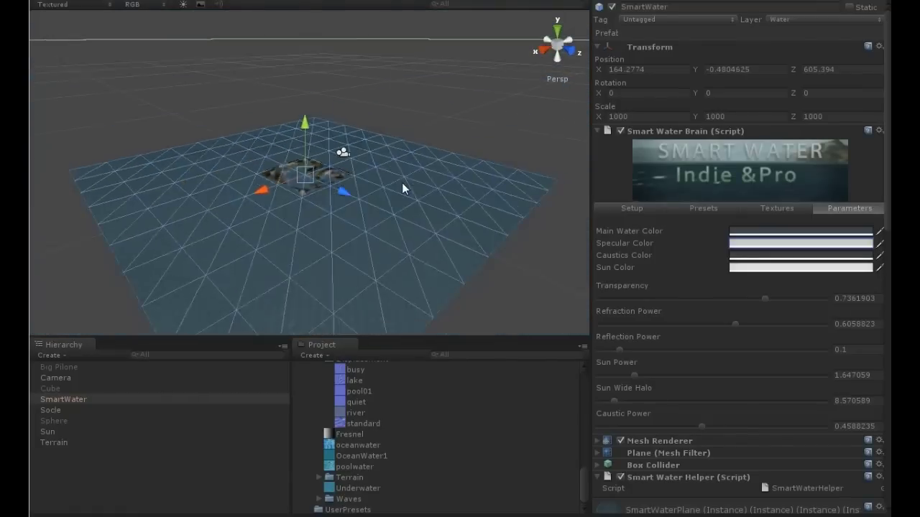
scroll(401, 188, up, 10)
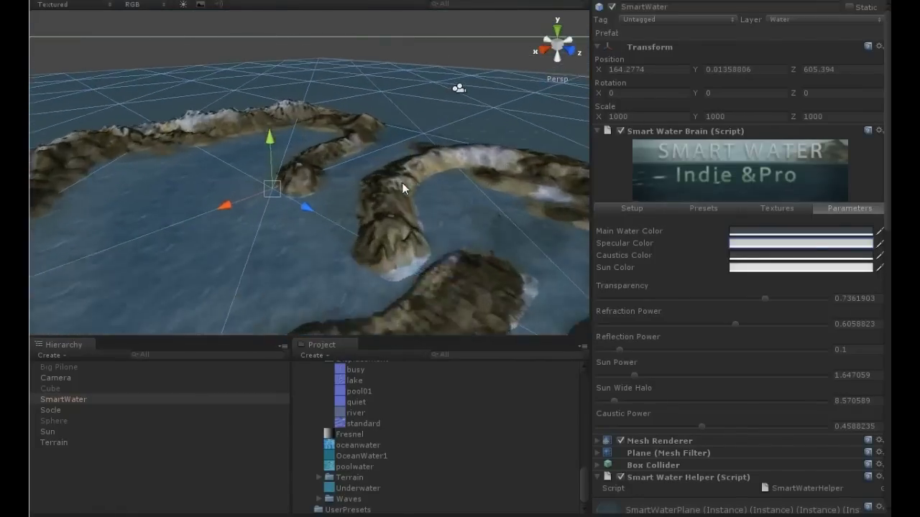
scroll(401, 189, up, 2)
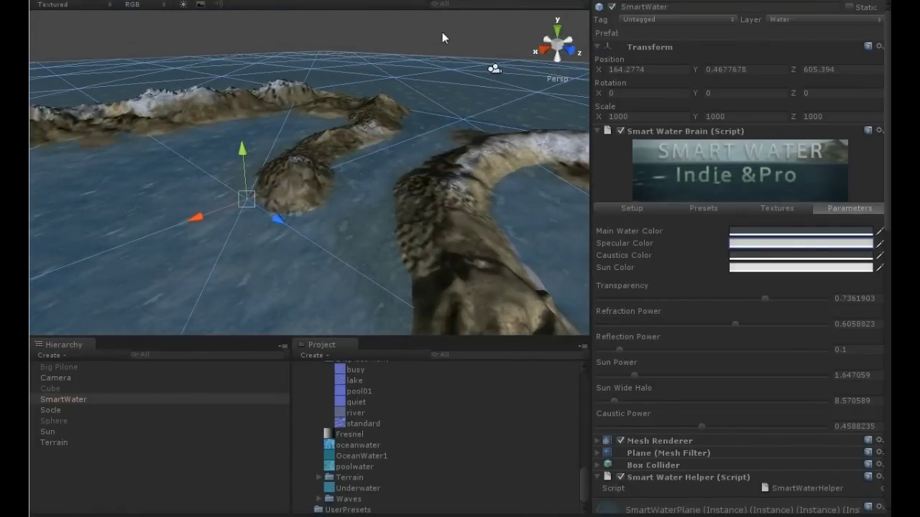
scroll(343, 181, up, 6)
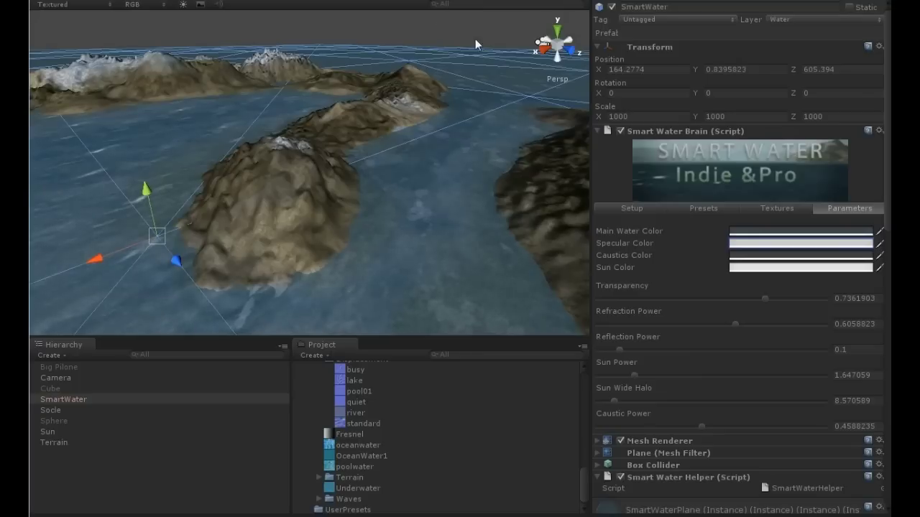
click(60, 1)
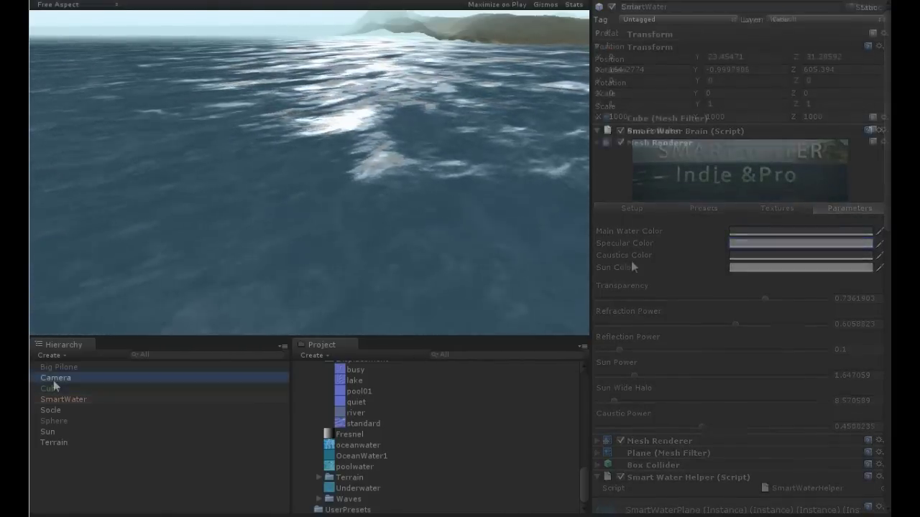
click(56, 399)
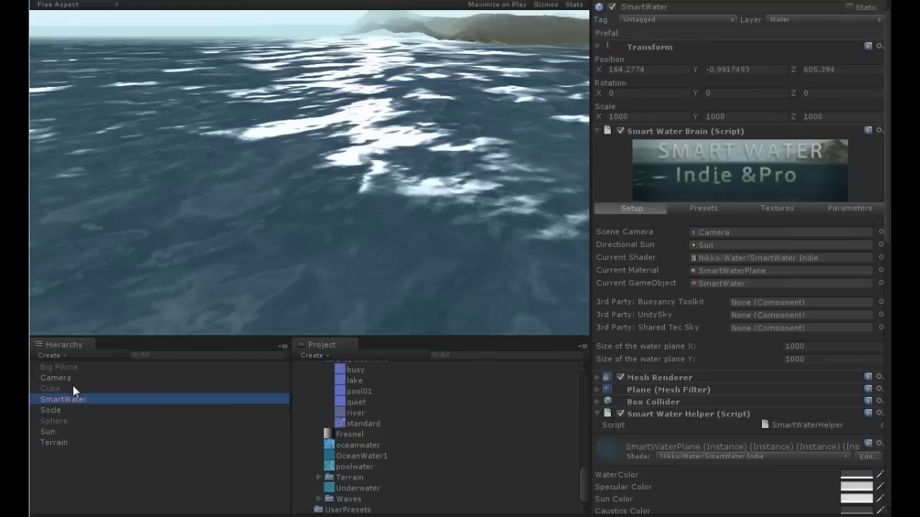
Inspect the Cube, Camera and Socle objects in the Hierarchy, then reselect SmartWater.
click(50, 388)
click(52, 379)
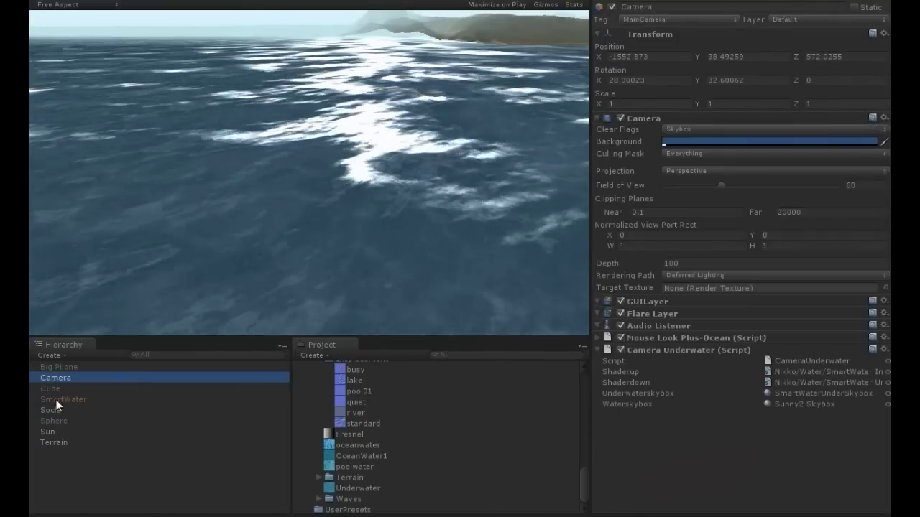
click(58, 408)
click(57, 400)
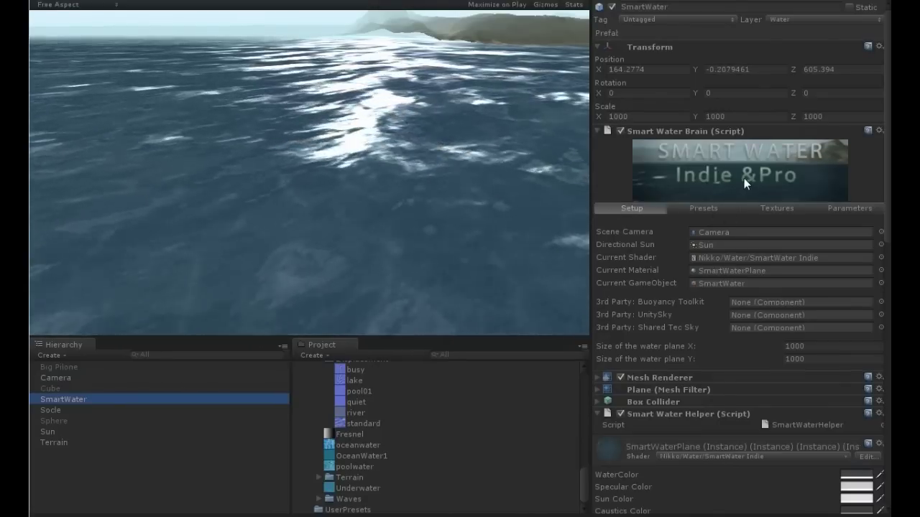
Browse the Setup, Presets and Textures tabs of Smart Water Brain, ending on Parameters.
click(637, 207)
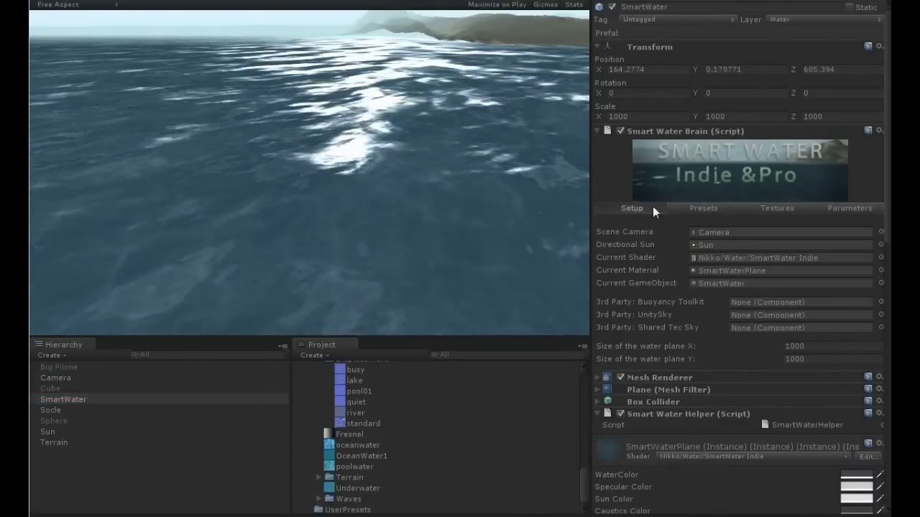
click(694, 208)
click(749, 210)
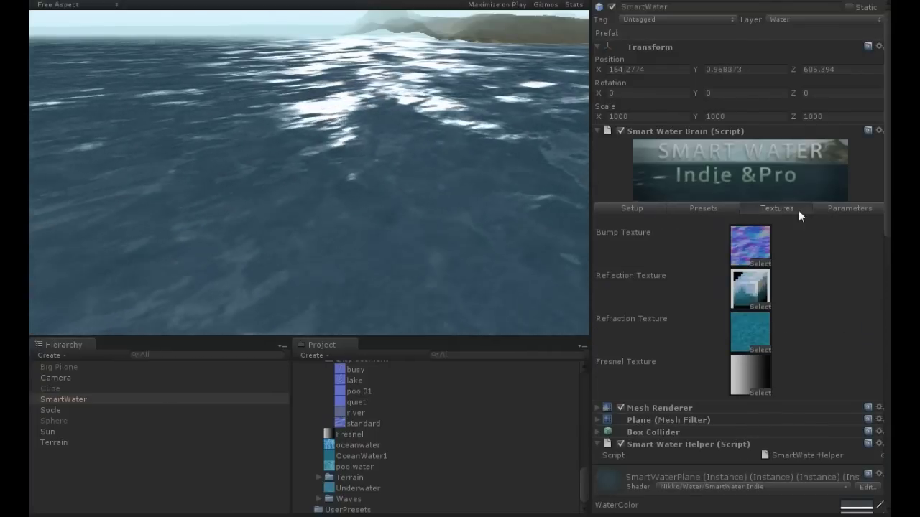
click(817, 214)
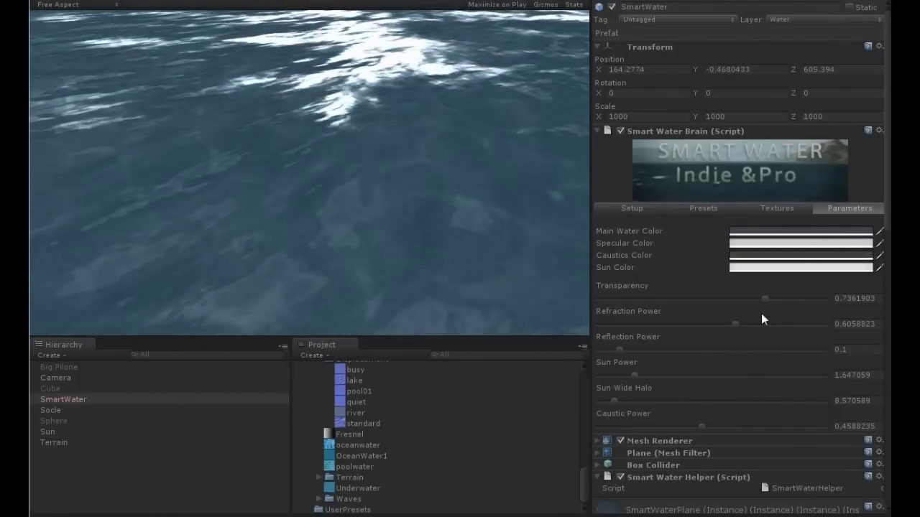
After trying several values, settle Refraction and Reflection Power at 0 and zero Sun and Caustic Power.
drag(733, 322, 567, 324)
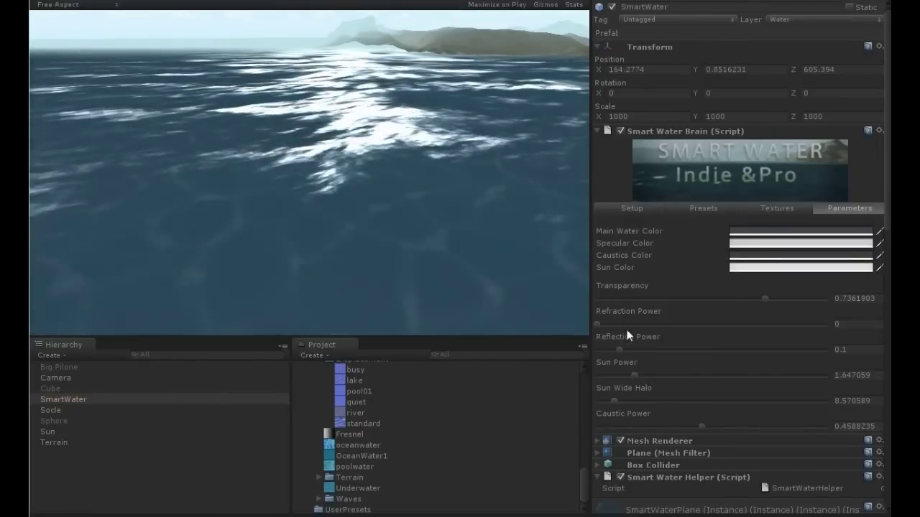
drag(597, 326, 681, 323)
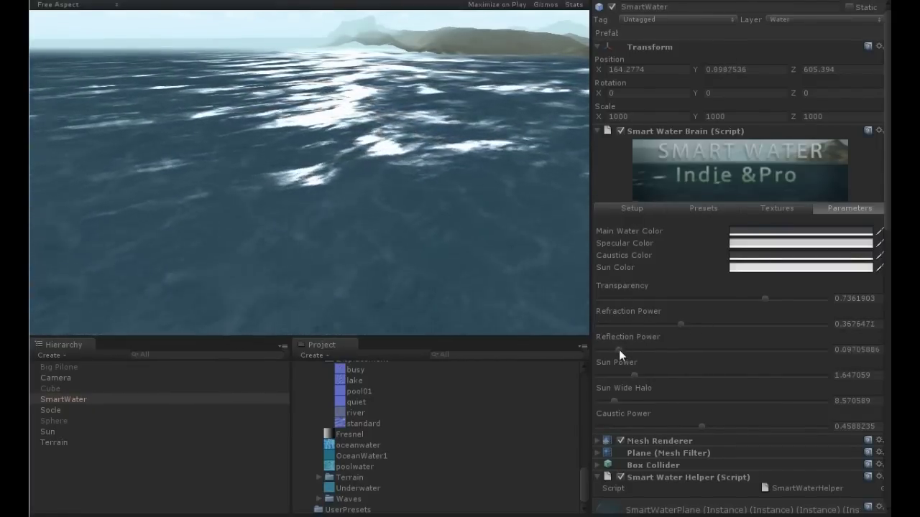
drag(619, 349, 598, 353)
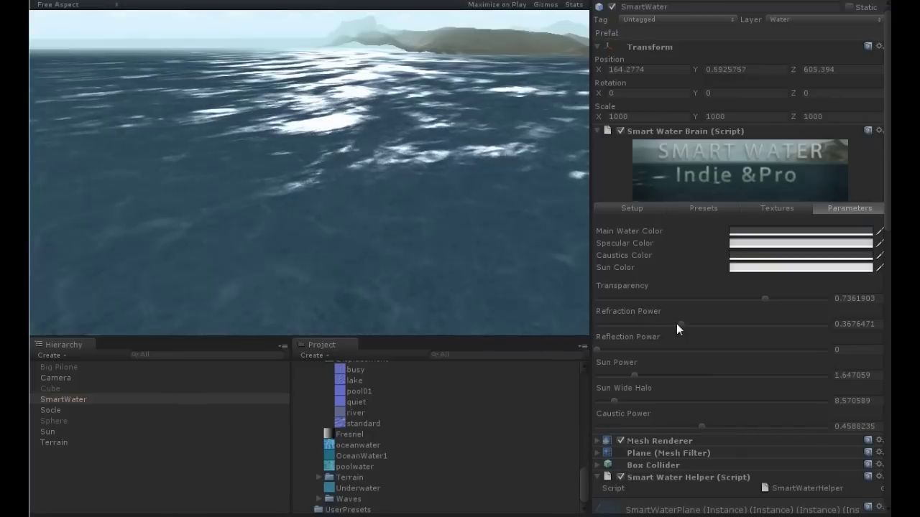
drag(598, 350, 753, 350)
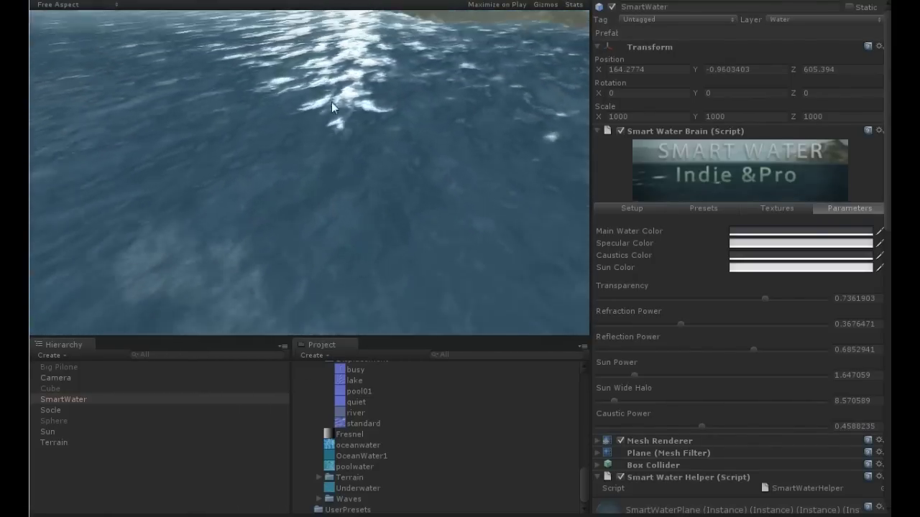
drag(754, 349, 635, 349)
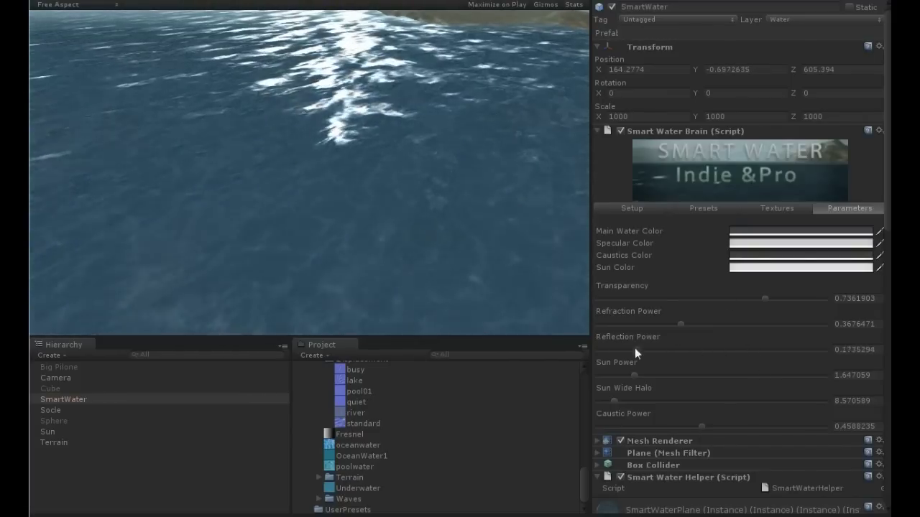
drag(681, 326, 576, 323)
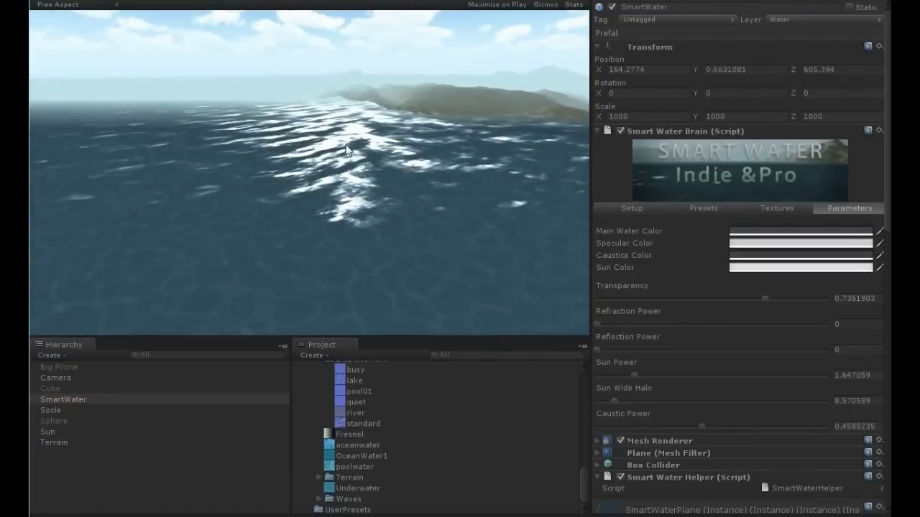
drag(632, 375, 584, 368)
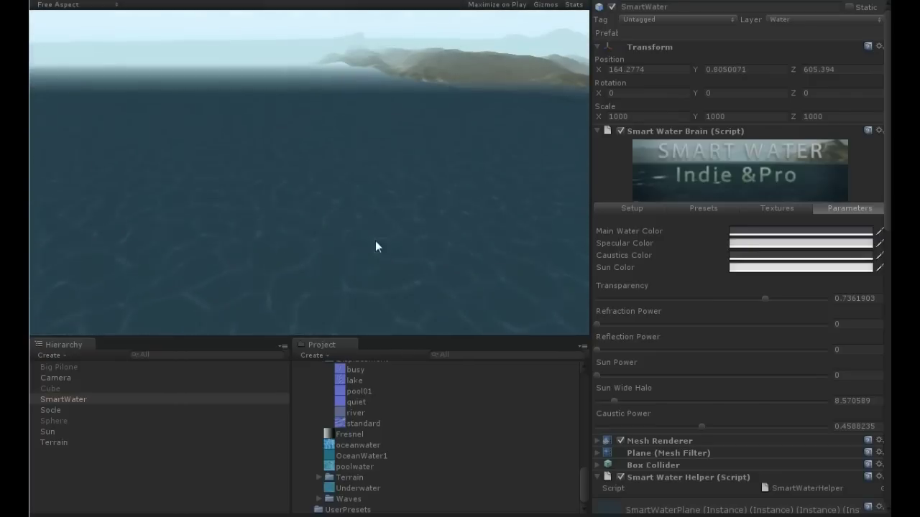
drag(701, 428, 591, 426)
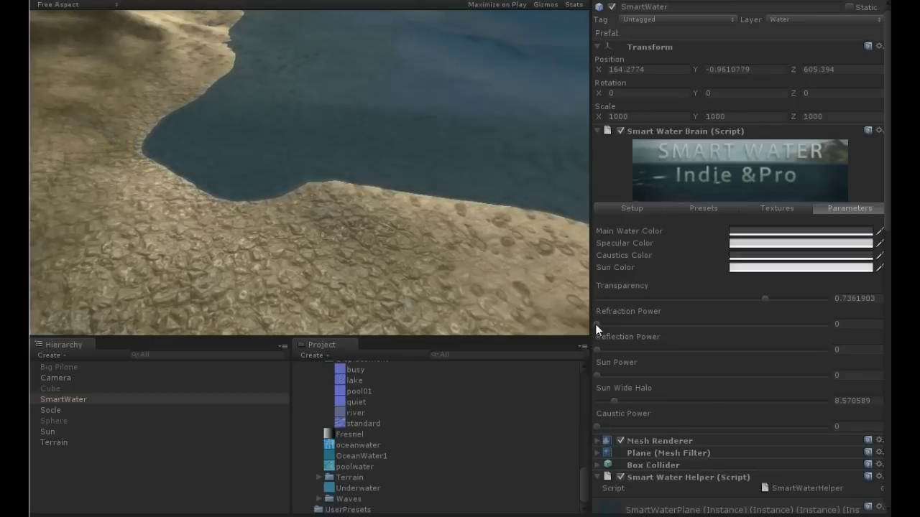
drag(595, 324, 615, 322)
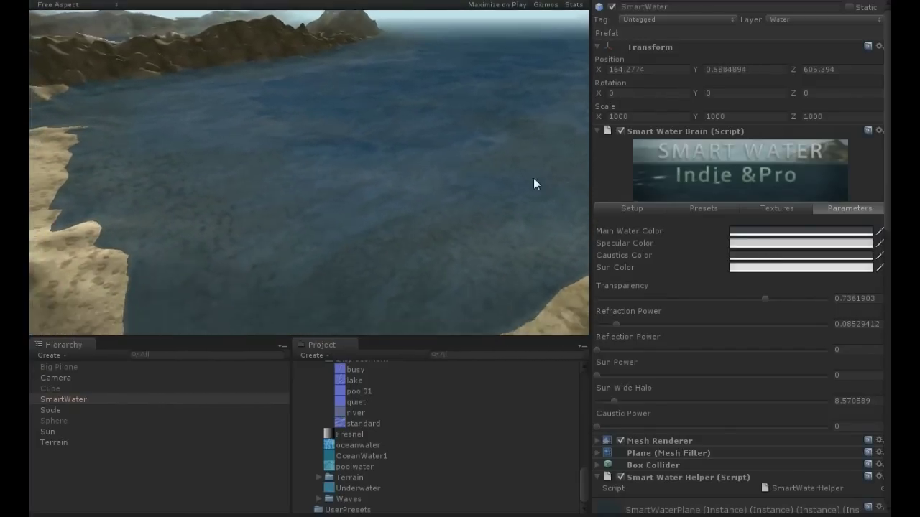
Assign the 'quiet' texture from the Project panel to the water's Bump Texture slot.
click(770, 208)
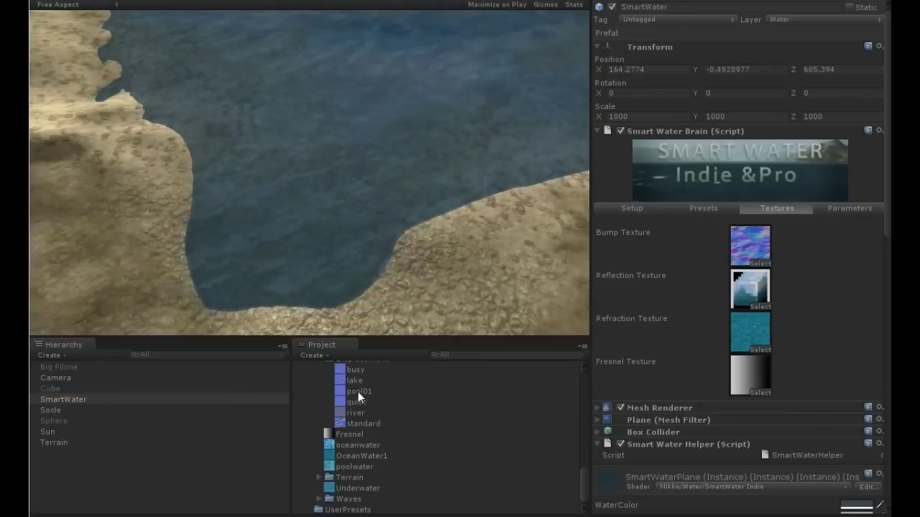
drag(358, 401, 747, 248)
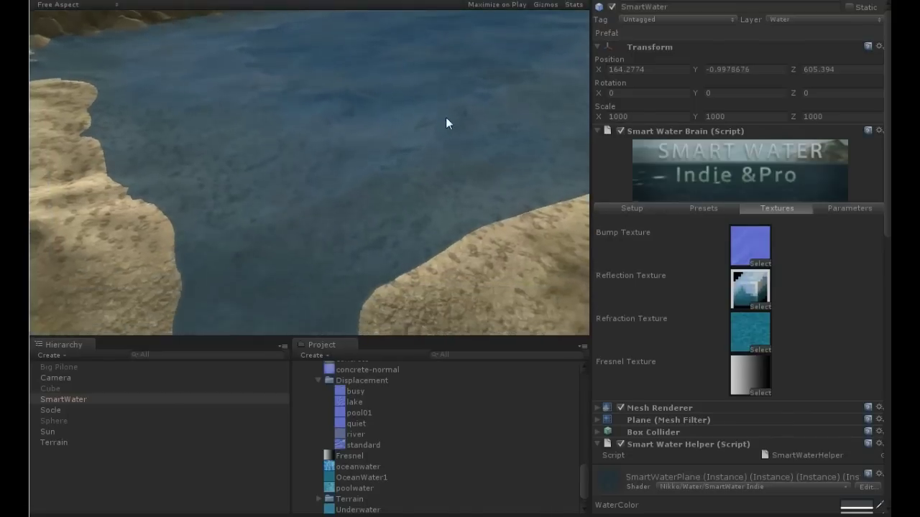
click(841, 209)
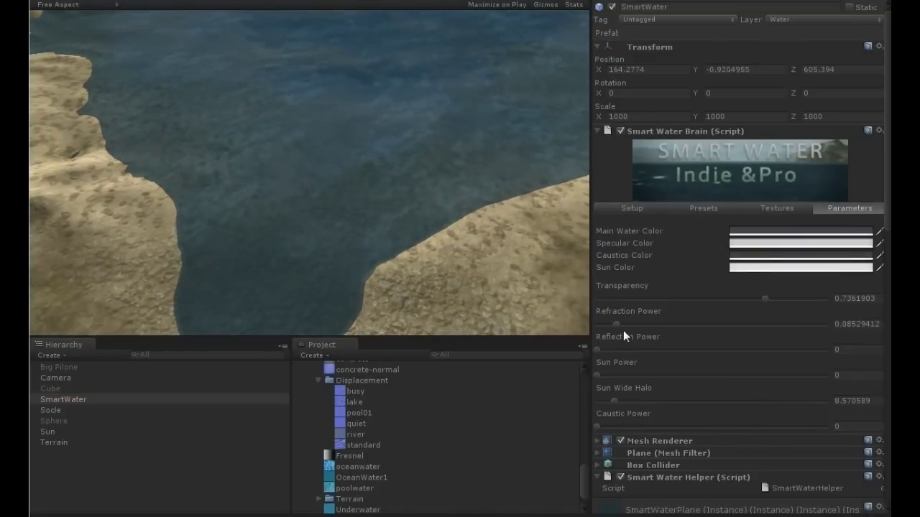
Raise refraction to about 0.43, darken the specular colour and set the main water colour to grey.
drag(617, 324, 695, 322)
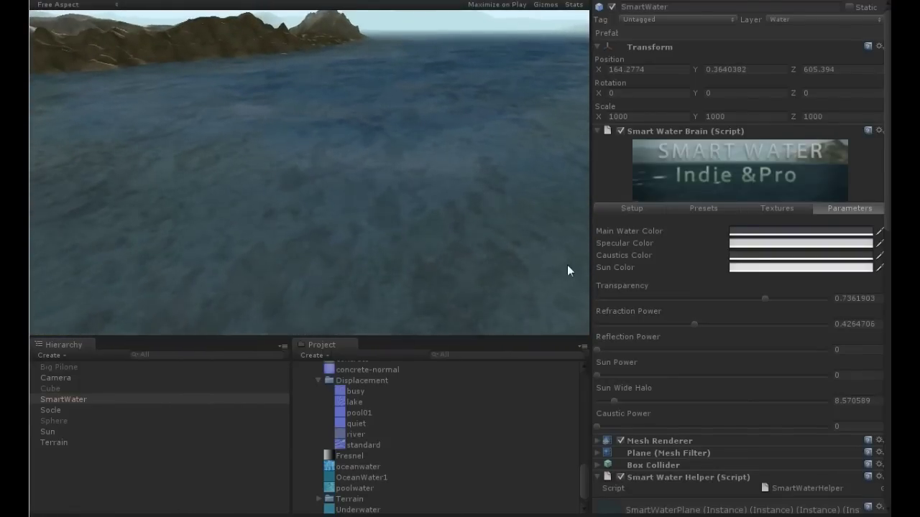
mouse_move(596, 349)
mouse_down()
mouse_move(717, 350)
mouse_move(597, 349)
mouse_up()
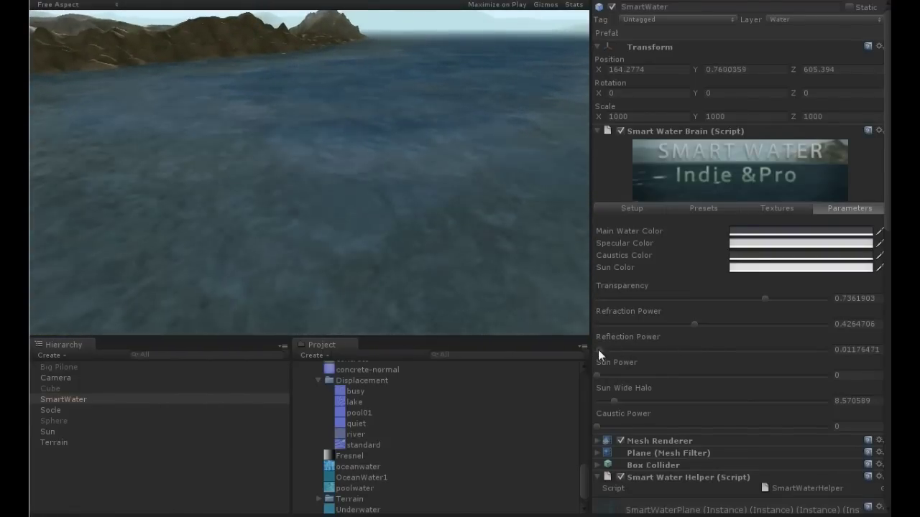
click(733, 243)
click(86, 376)
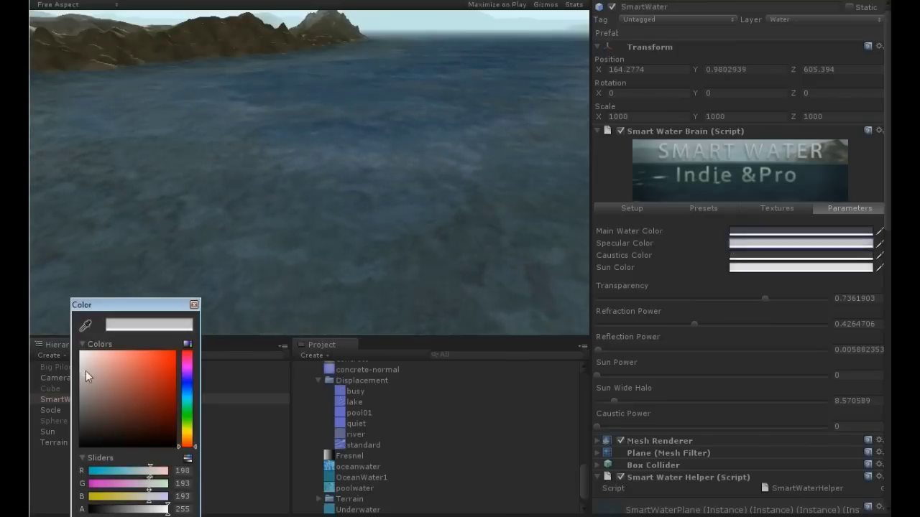
click(760, 231)
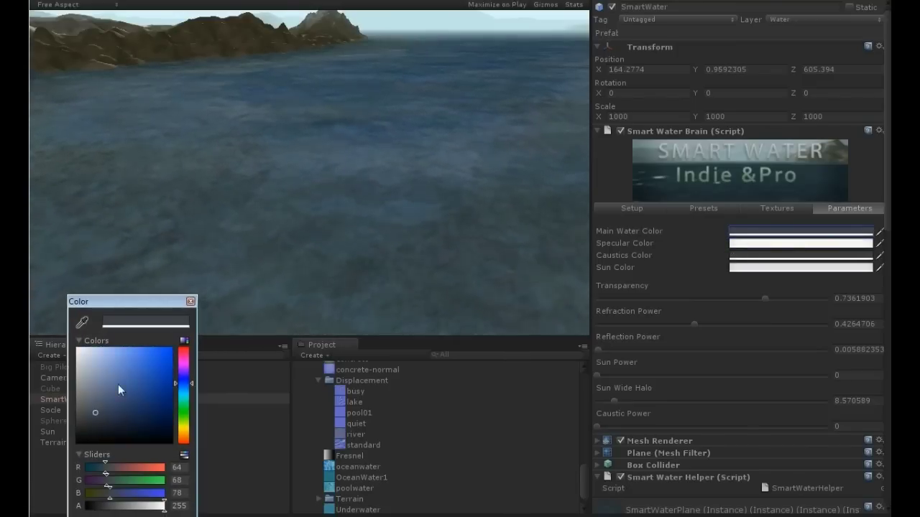
mouse_move(118, 384)
mouse_down()
mouse_move(82, 374)
mouse_move(46, 402)
mouse_up()
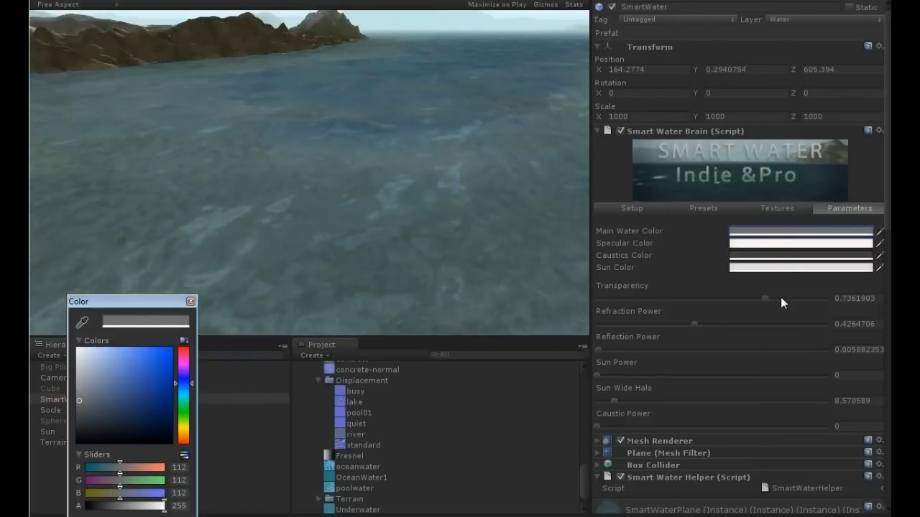
Make the water fully opaque (Transparency 1) and raise Refraction Power to 0.4529412.
drag(765, 299, 832, 300)
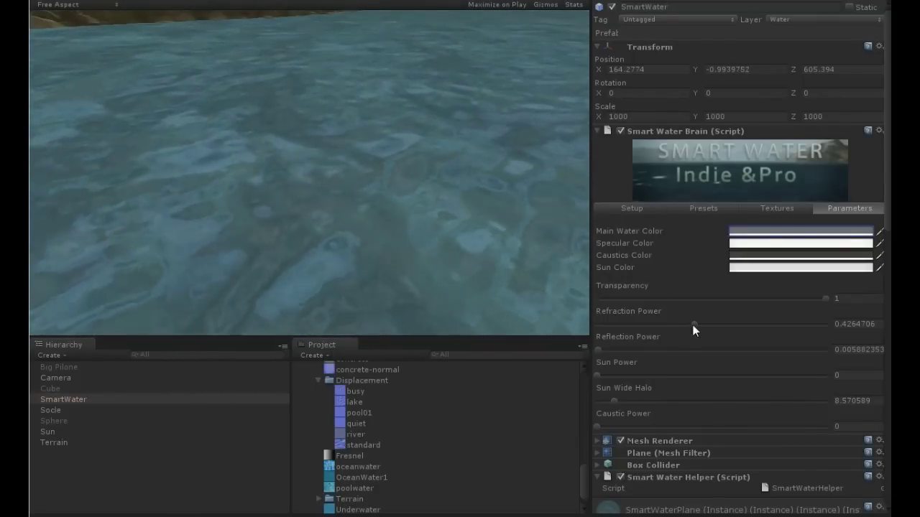
mouse_move(694, 328)
mouse_down()
mouse_move(786, 324)
mouse_move(632, 324)
mouse_move(851, 327)
mouse_move(632, 324)
mouse_move(701, 324)
mouse_up()
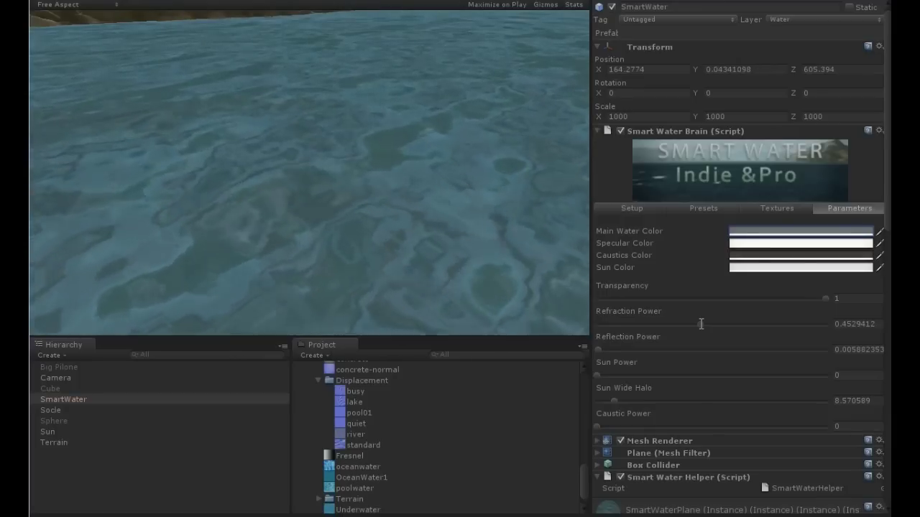
click(761, 208)
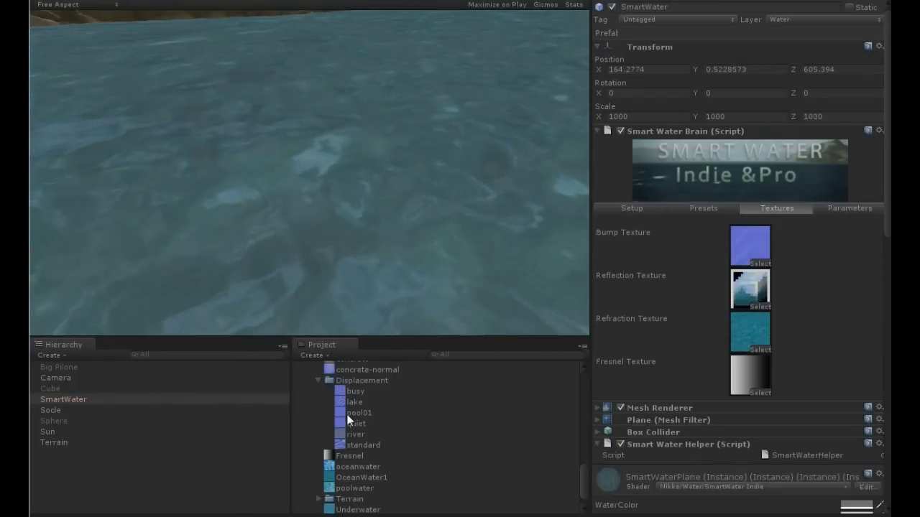
Apply the lake texture as Bump Texture and try refraction values between 0.1 and 0.41.
drag(407, 199, 459, 141)
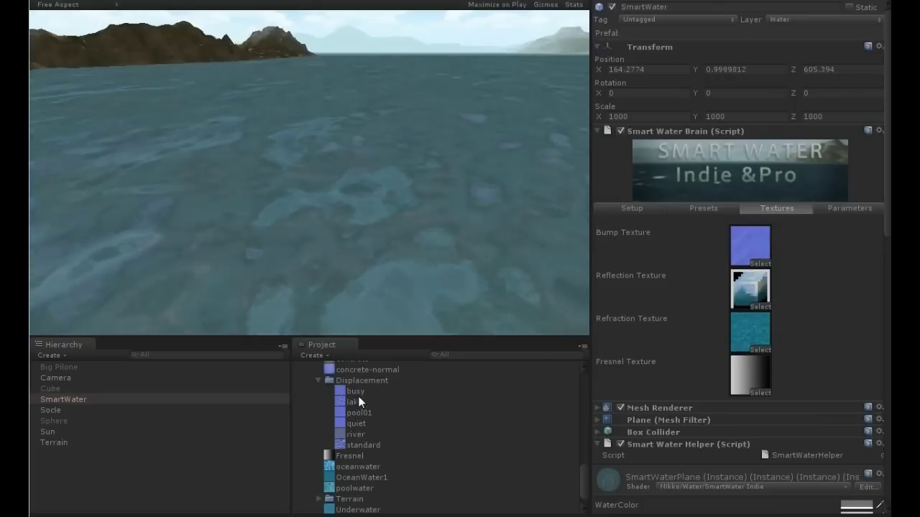
drag(356, 402, 742, 255)
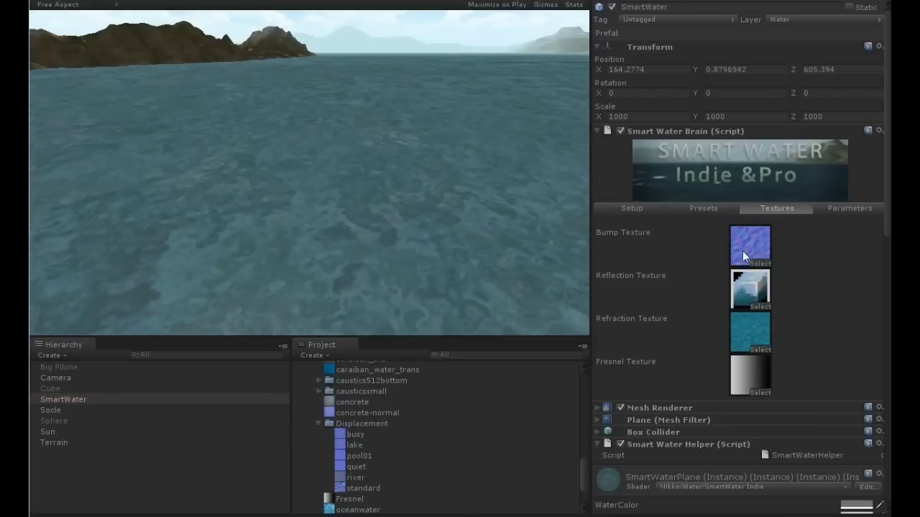
drag(410, 240, 304, 372)
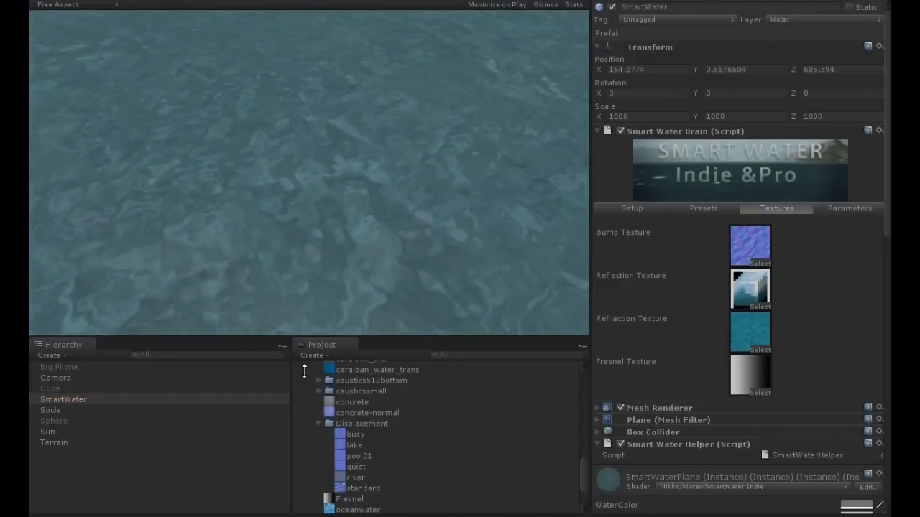
drag(305, 371, 365, 281)
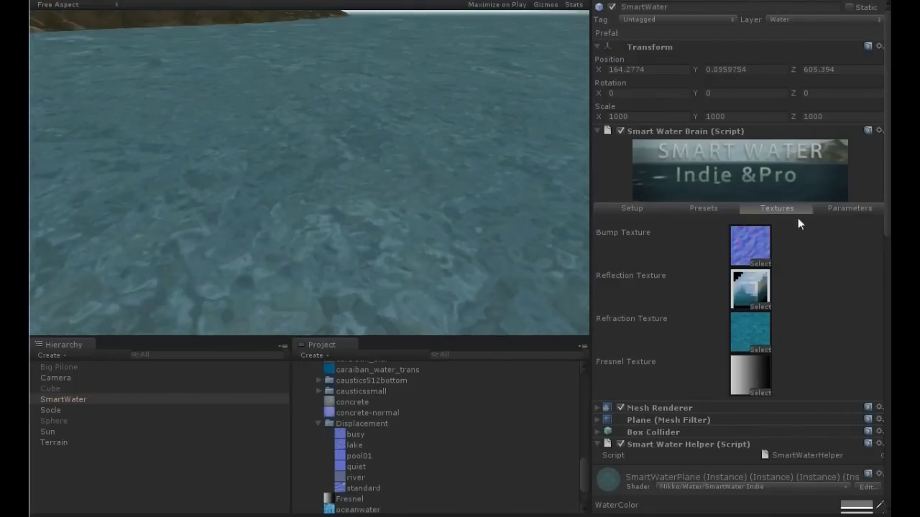
click(845, 208)
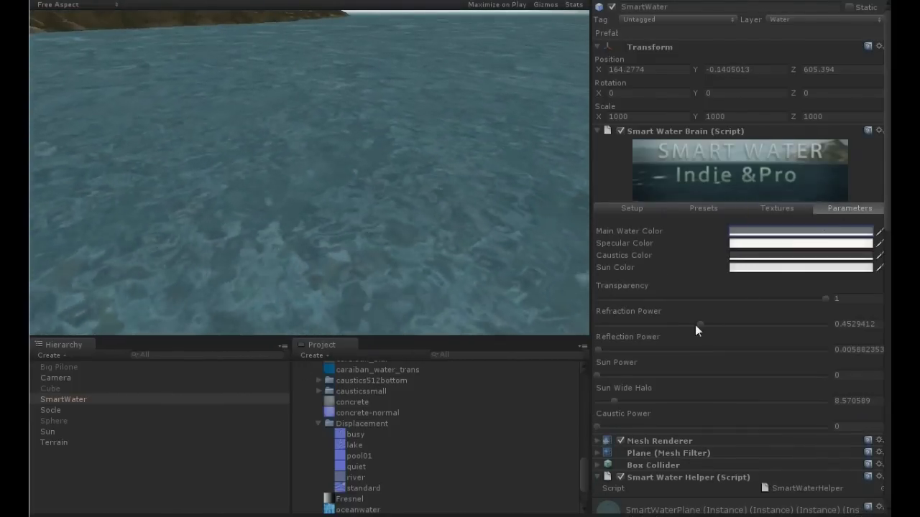
click(814, 316)
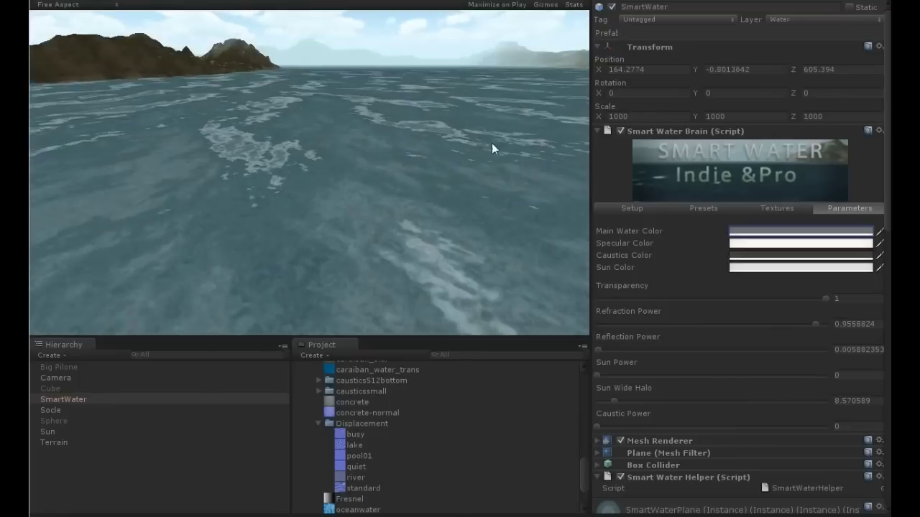
drag(507, 149, 348, 288)
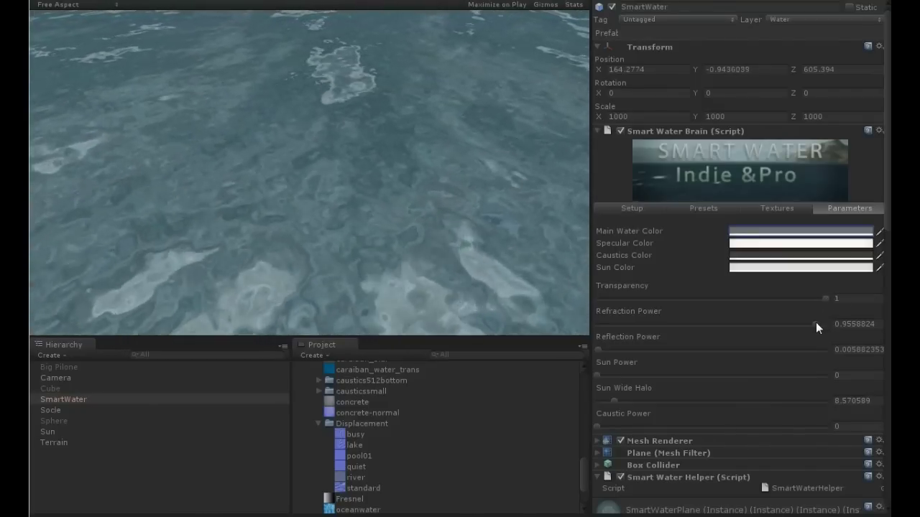
drag(815, 322, 617, 324)
drag(413, 176, 462, 46)
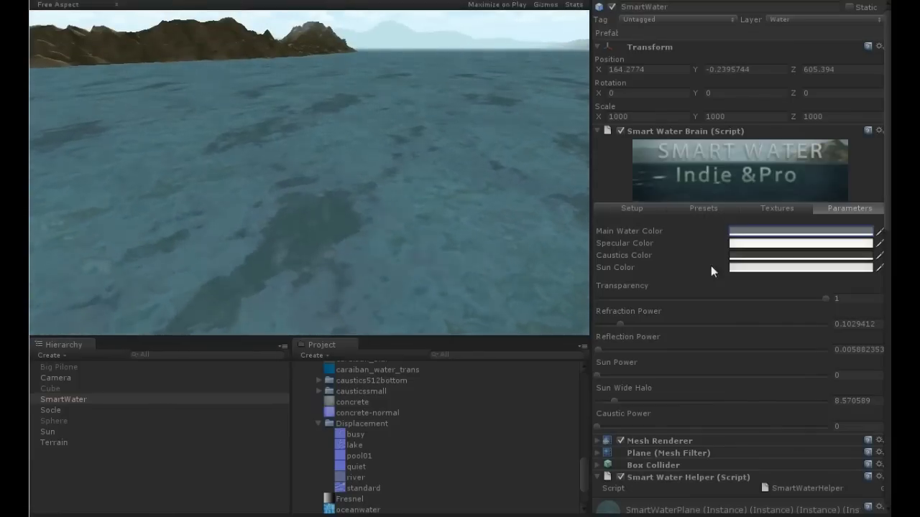
drag(620, 324, 650, 325)
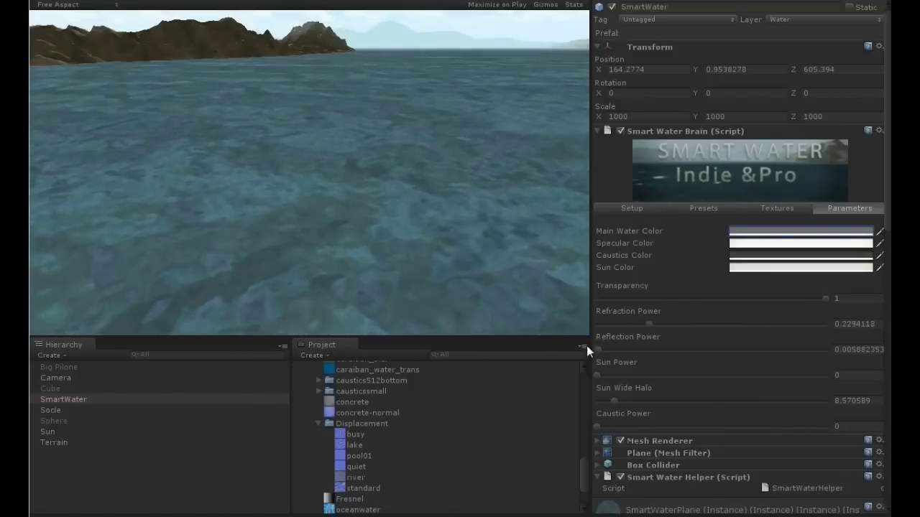
Swap in a greyer bump texture; set refraction 0.3558824, reflection 0.5823529 and caustic 0.1764706.
click(776, 208)
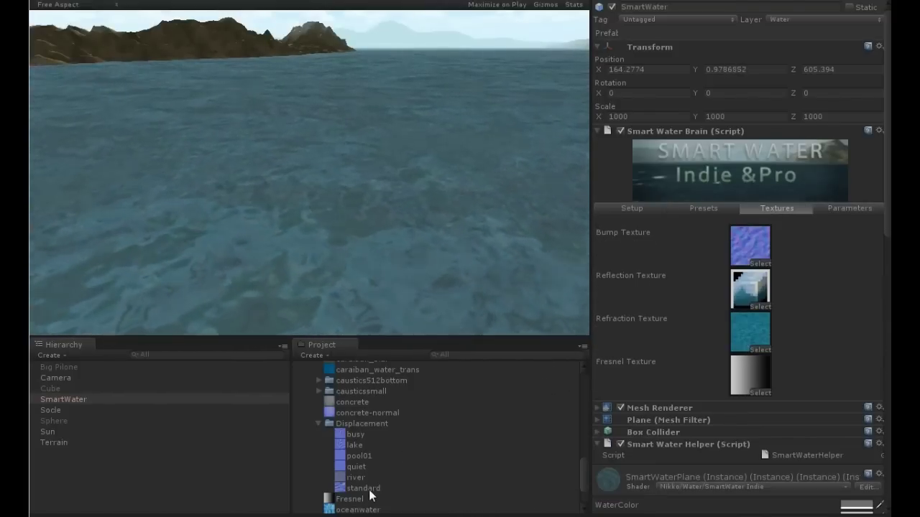
drag(369, 492, 745, 253)
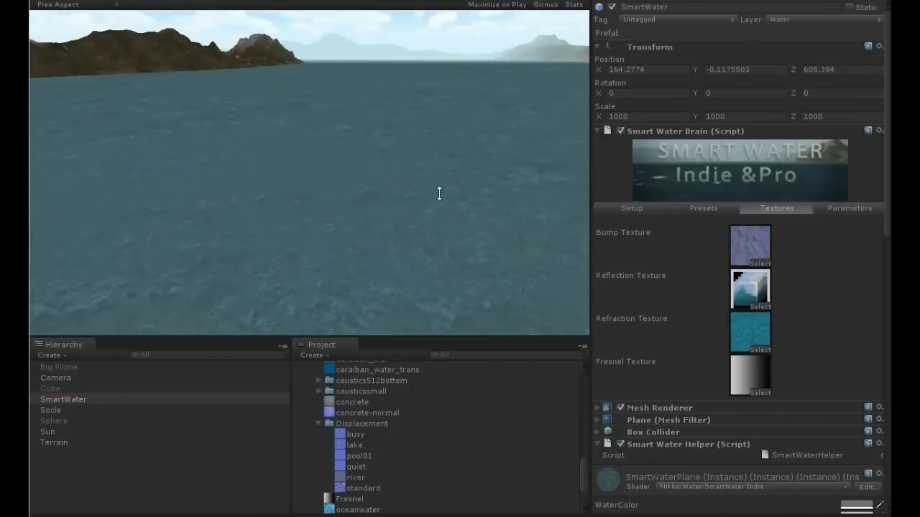
click(849, 208)
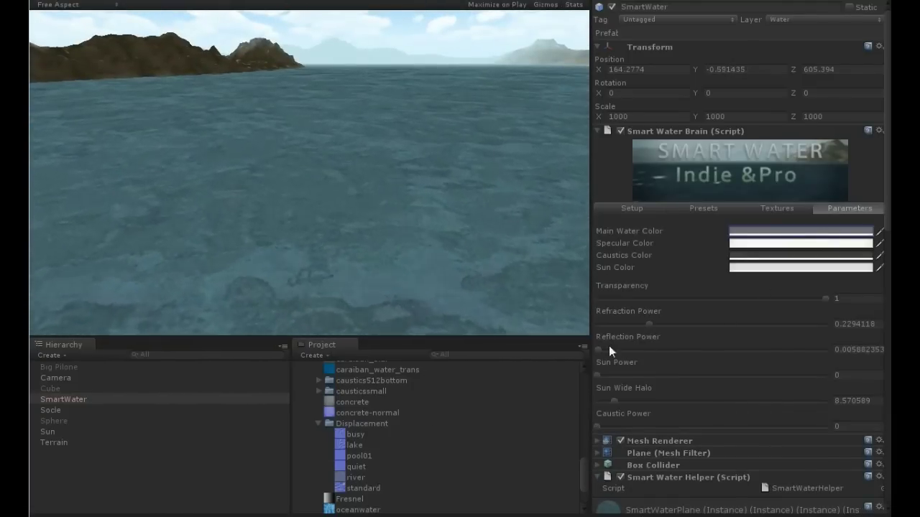
drag(649, 325, 677, 324)
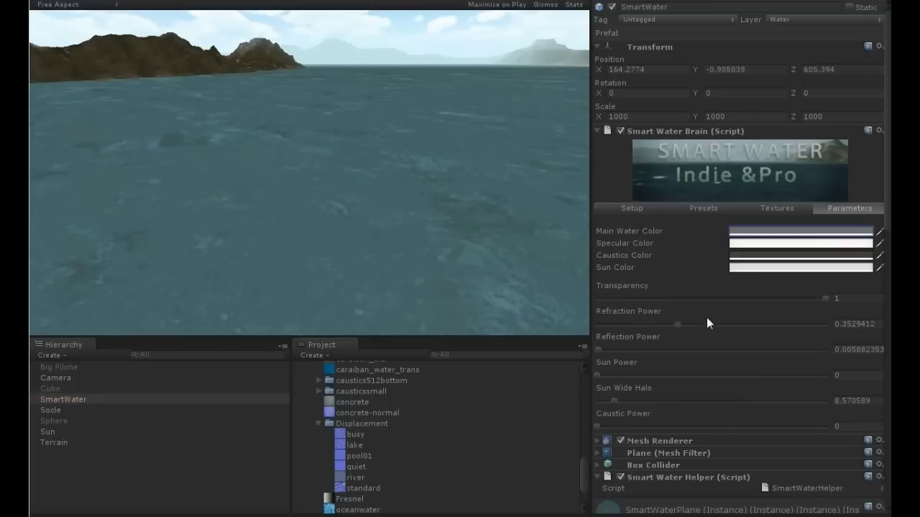
click(799, 324)
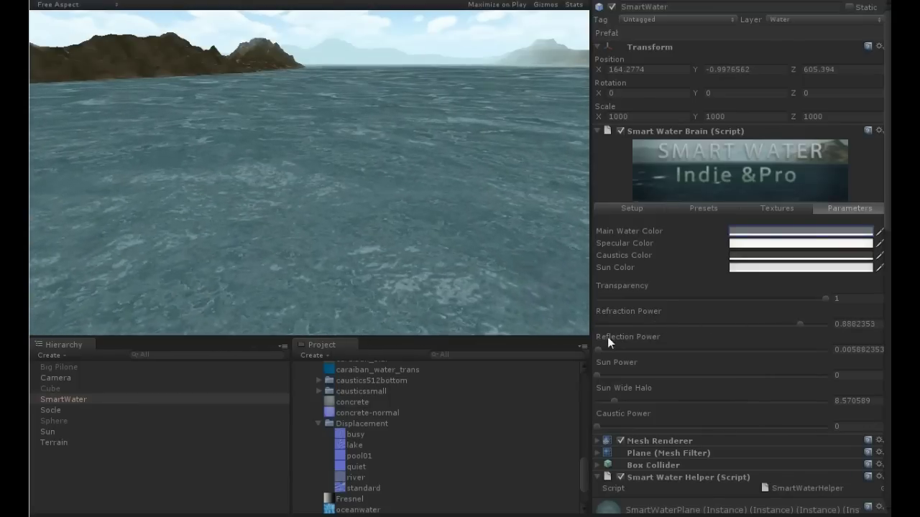
drag(602, 349, 730, 349)
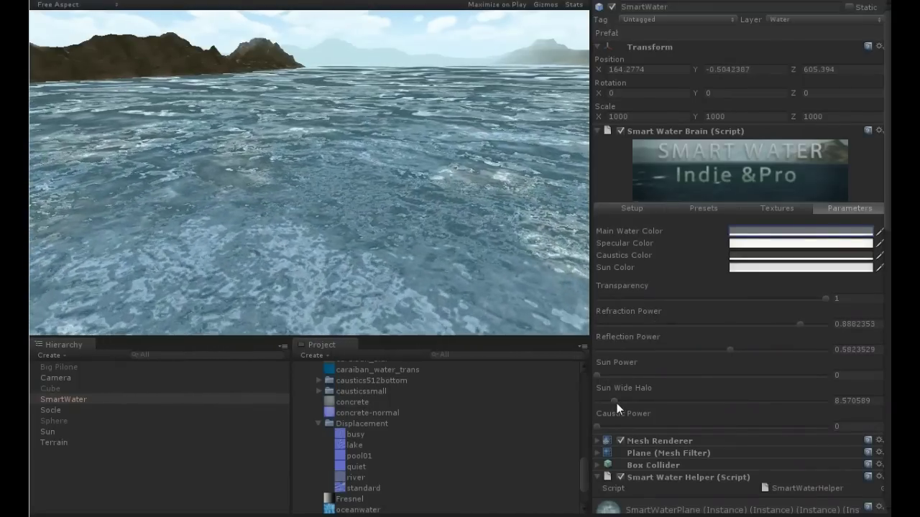
drag(605, 426, 637, 415)
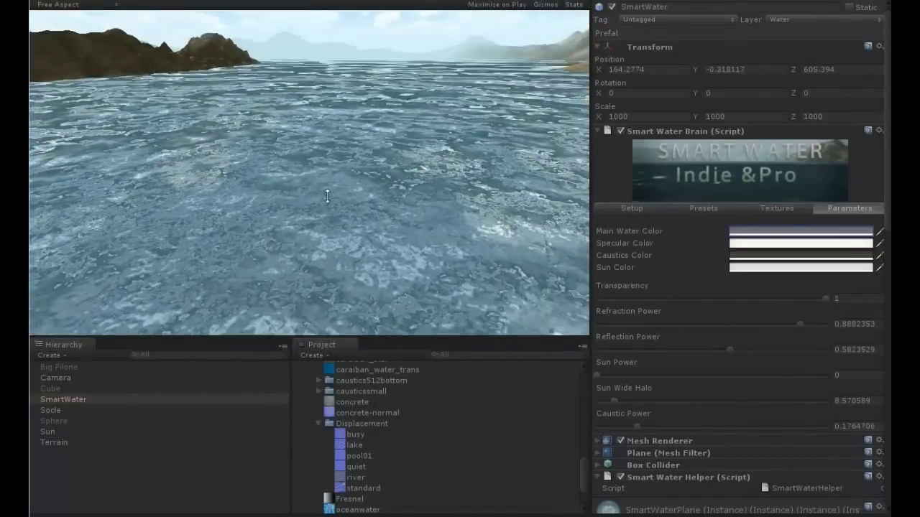
drag(799, 325, 663, 326)
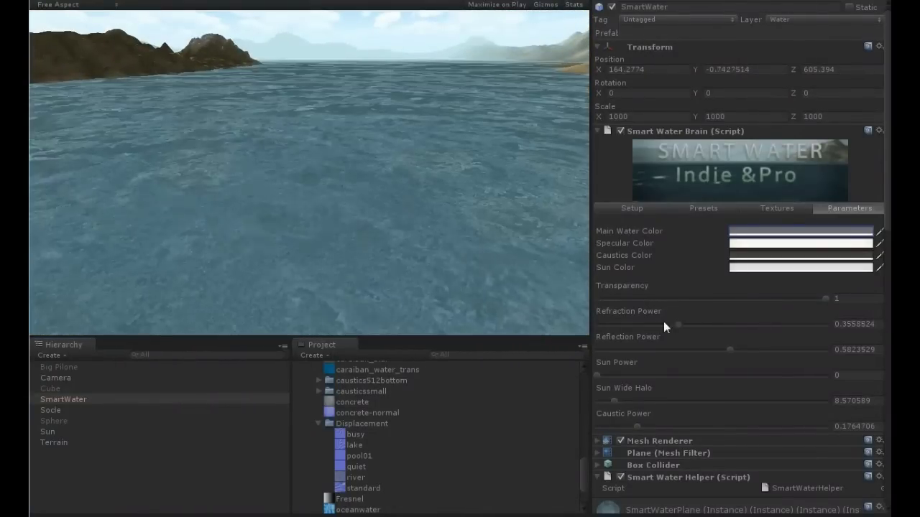
Swap the Bump Texture for a bold blue normal map from the Displacement folder.
click(776, 207)
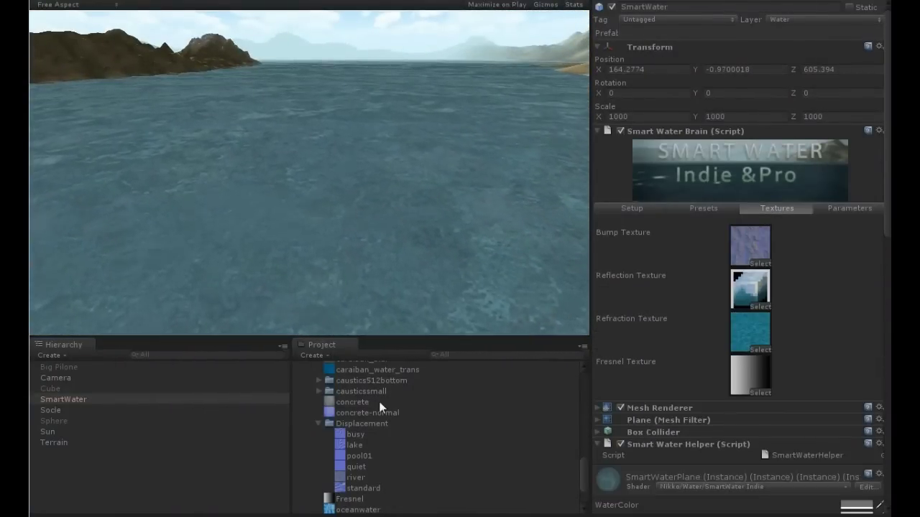
drag(353, 447, 737, 248)
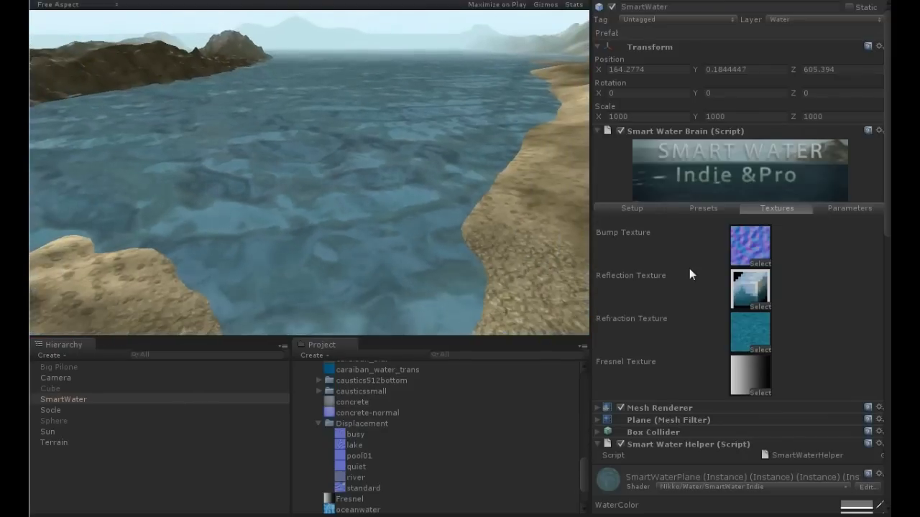
click(832, 208)
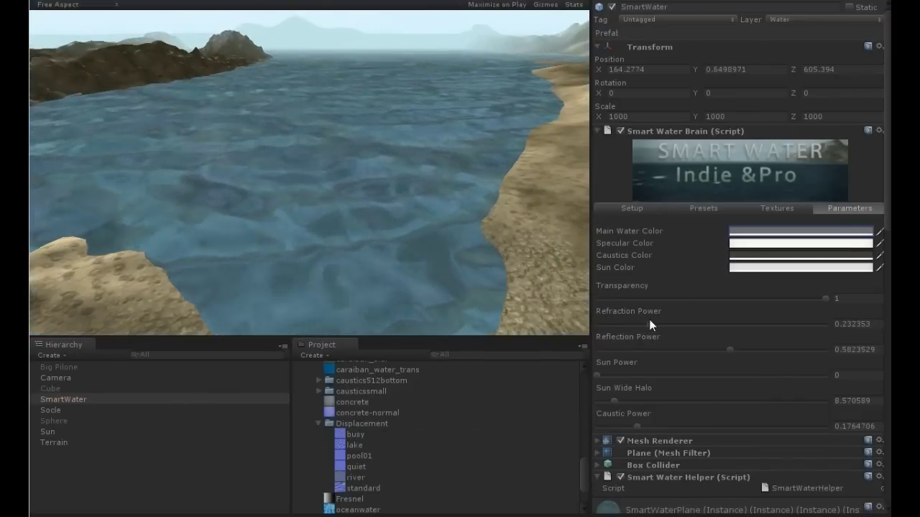
Set reflection near 0.5 and refraction to 0.497, and raise Sun Power to 7.44 with halo 17.31.
drag(648, 319, 781, 318)
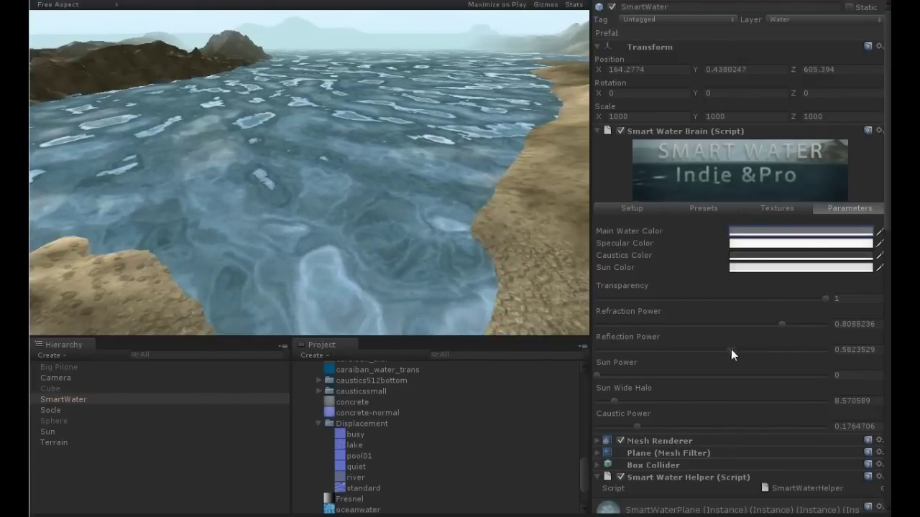
mouse_move(731, 350)
mouse_down()
mouse_move(791, 346)
mouse_move(647, 346)
mouse_move(720, 348)
mouse_up()
drag(780, 324, 710, 324)
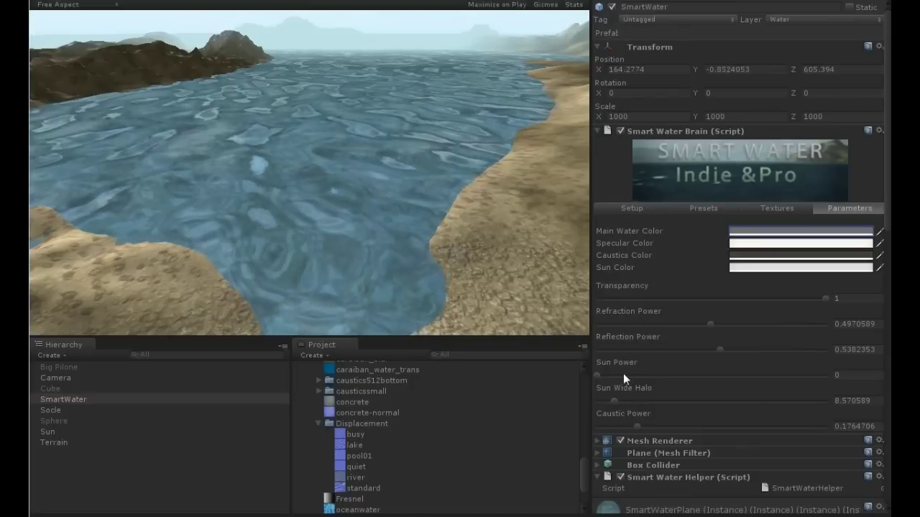
drag(601, 379, 638, 383)
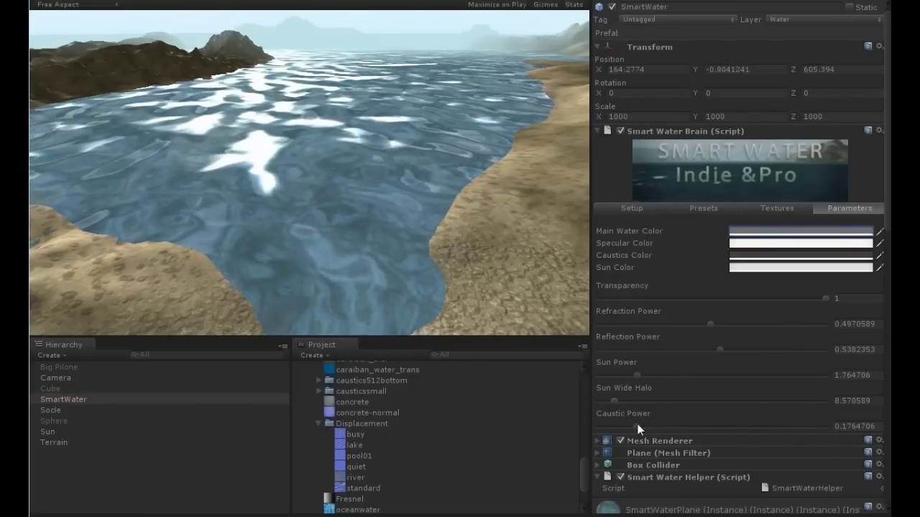
mouse_move(617, 402)
mouse_down()
mouse_move(735, 404)
mouse_move(590, 412)
mouse_move(637, 415)
mouse_move(653, 389)
mouse_move(678, 376)
mouse_move(786, 380)
mouse_move(576, 384)
mouse_move(606, 388)
mouse_move(604, 379)
mouse_move(646, 404)
mouse_move(596, 402)
mouse_move(613, 401)
mouse_move(614, 375)
mouse_move(769, 376)
mouse_up()
mouse_move(613, 400)
mouse_down()
mouse_move(701, 400)
mouse_move(624, 401)
mouse_move(634, 401)
mouse_up()
Make the Sun Color pale near-white and lower Sun Power to about 1.03 with halo 11.48.
click(758, 267)
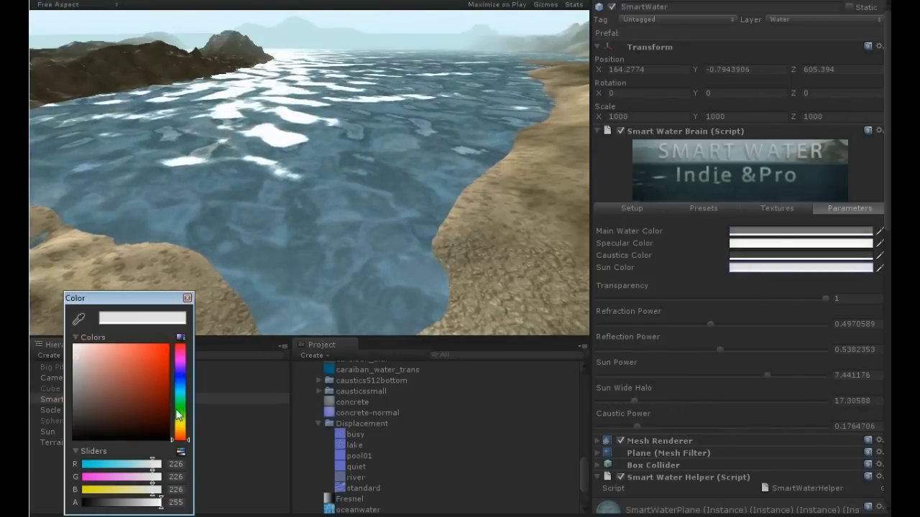
drag(167, 388, 33, 341)
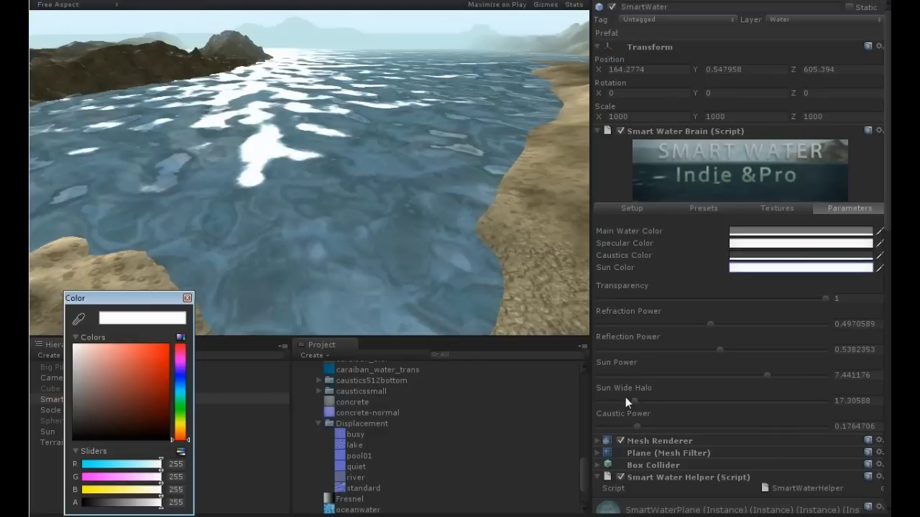
drag(766, 377, 619, 399)
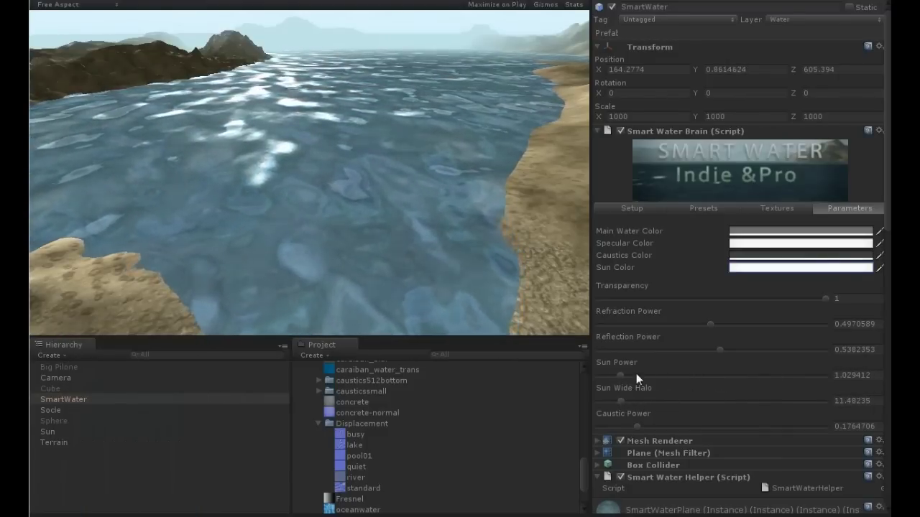
Try the lake texture for reflections, then raise Caustic Power to about 0.59.
click(774, 208)
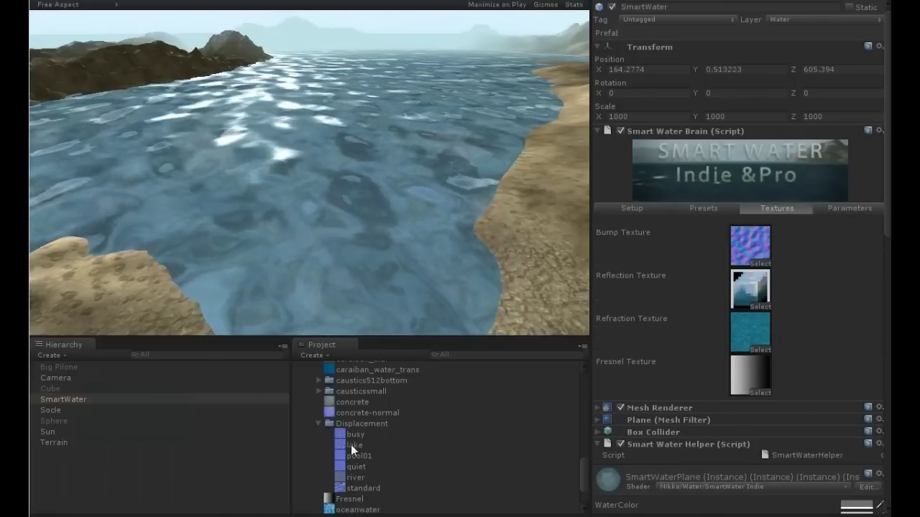
drag(351, 445, 342, 297)
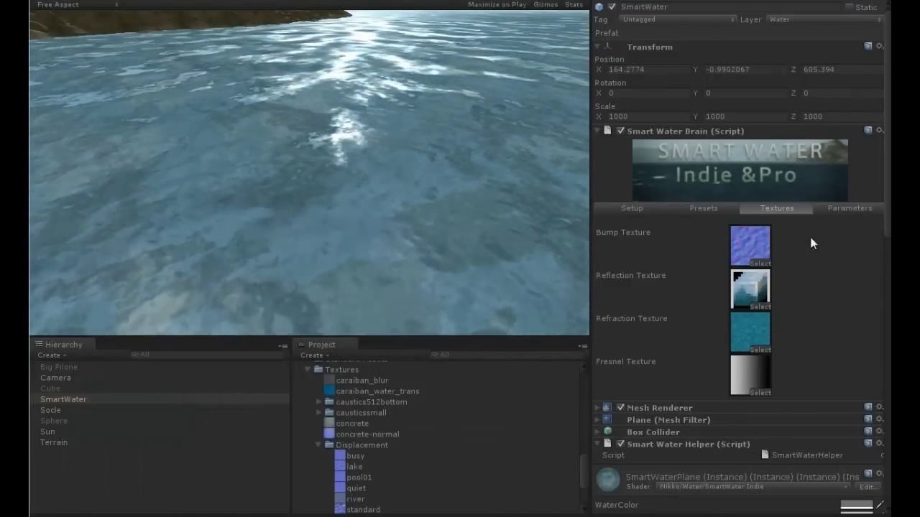
click(843, 209)
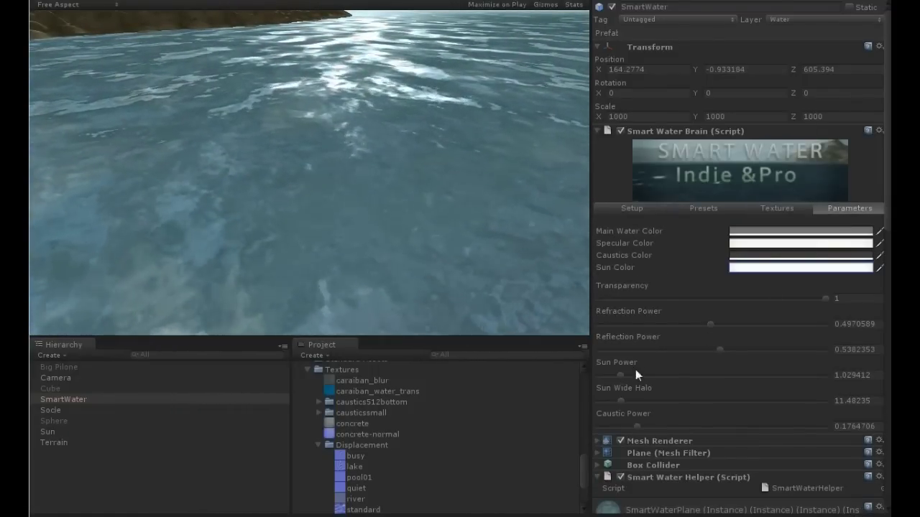
drag(637, 425, 730, 423)
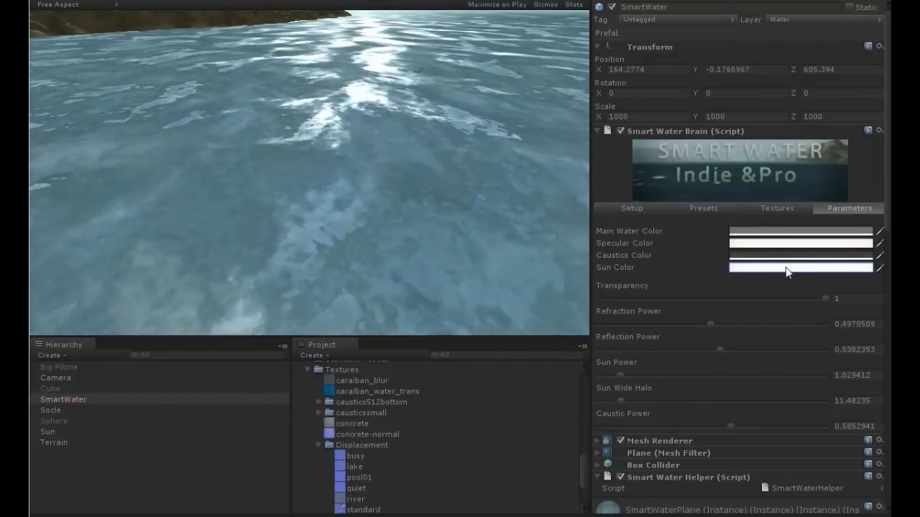
Set the Caustics Color to a dark olive yellow in the Color picker.
click(786, 257)
click(78, 350)
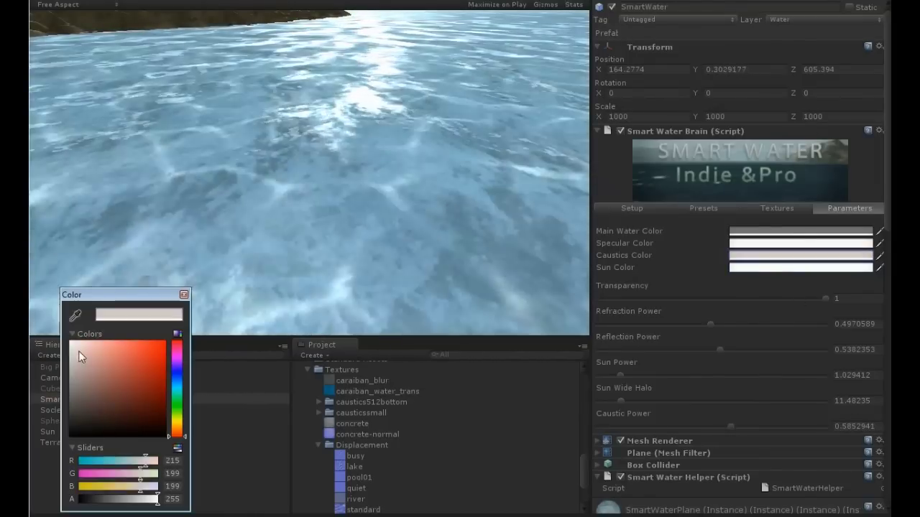
mouse_move(76, 350)
mouse_down()
mouse_move(66, 379)
mouse_move(66, 370)
mouse_up()
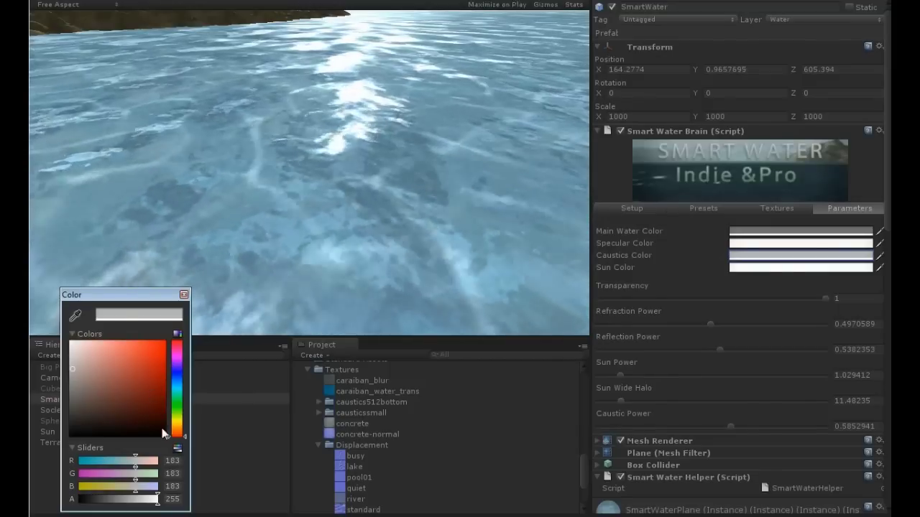
click(178, 422)
click(162, 411)
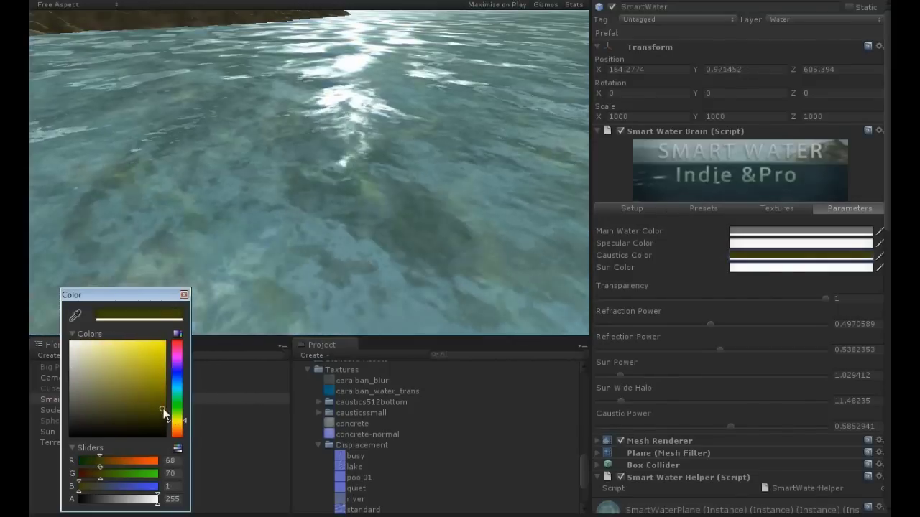
mouse_move(163, 410)
mouse_down()
mouse_move(145, 415)
mouse_move(151, 421)
mouse_move(159, 412)
mouse_move(148, 395)
mouse_move(150, 412)
mouse_up()
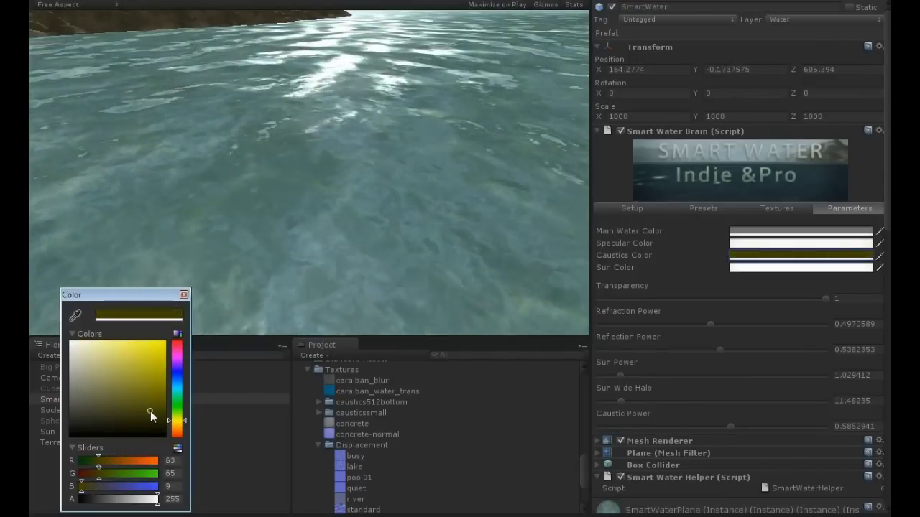
click(393, 243)
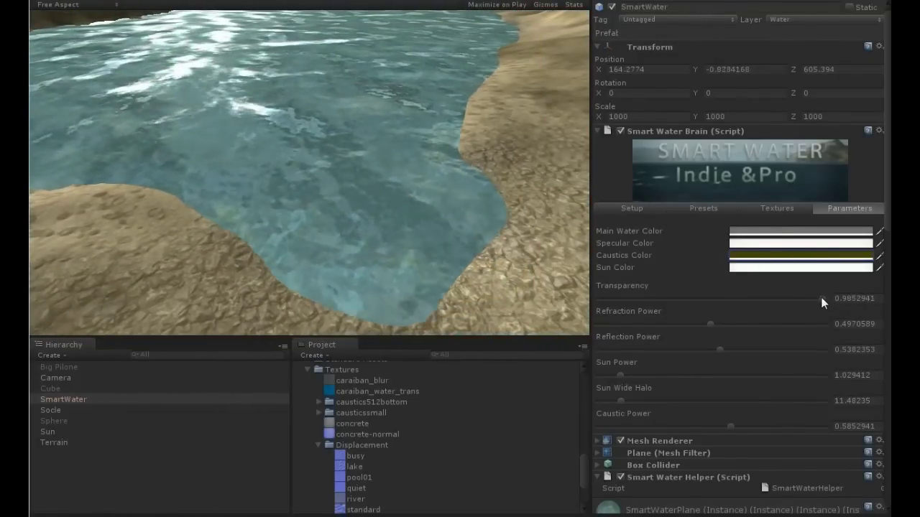
Lower Transparency to 0.638, make the caustics neutral grey, and drop Caustic Power to 0.25.
drag(789, 300, 771, 297)
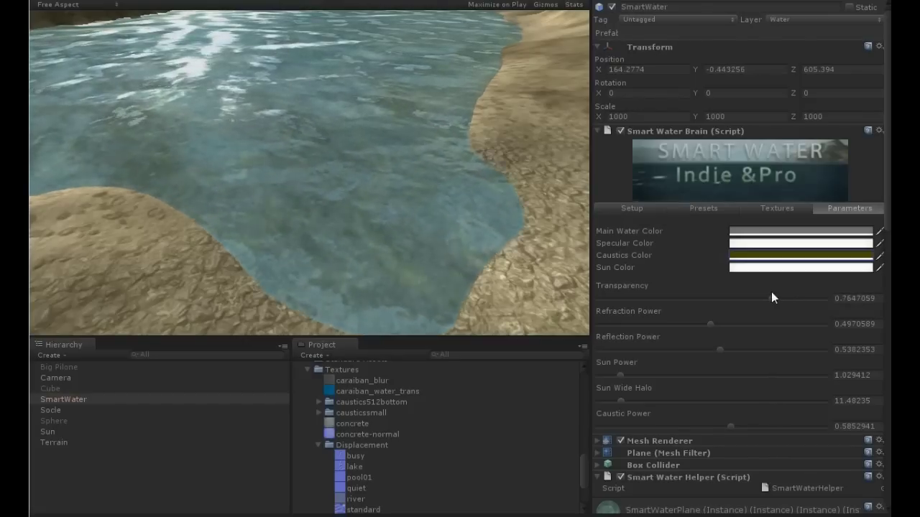
drag(712, 297, 743, 298)
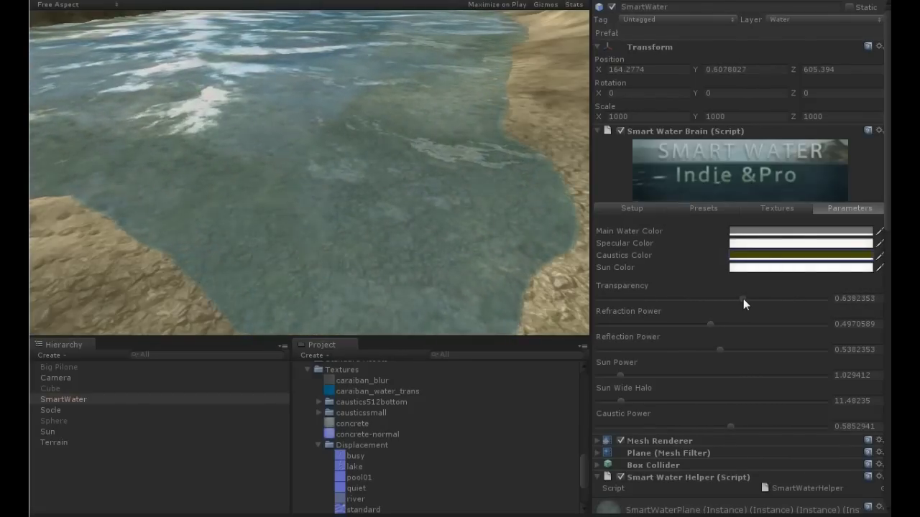
click(784, 256)
drag(126, 388, 66, 385)
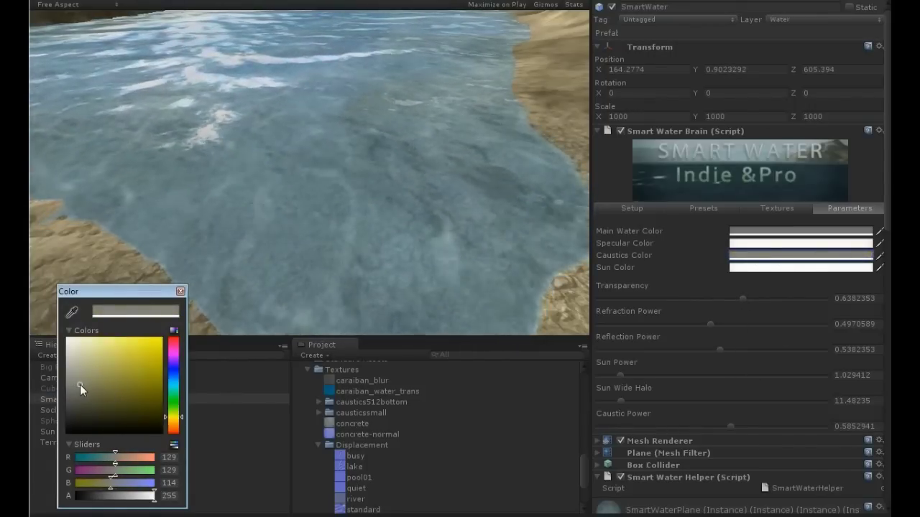
click(180, 291)
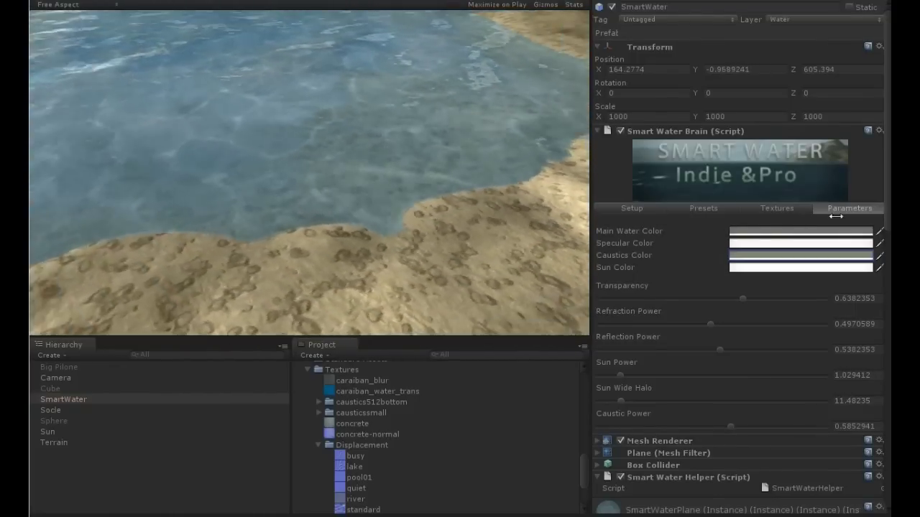
drag(730, 426, 659, 426)
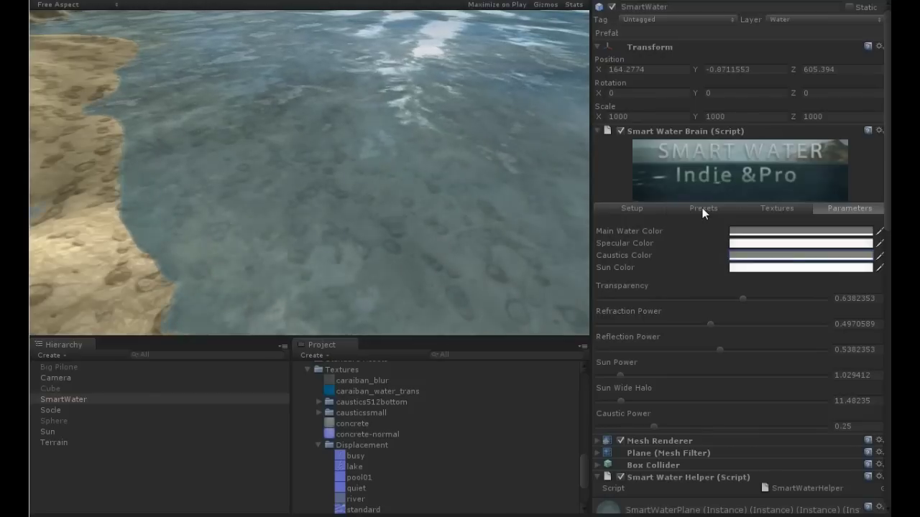
click(702, 208)
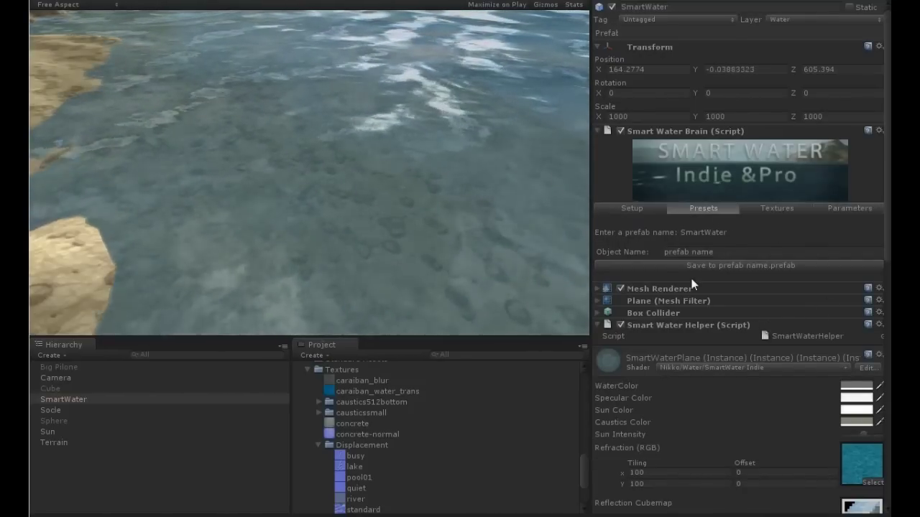
Enter Nikko_Lake as the object name and save it as Nikko_Lake.prefab.
click(709, 253)
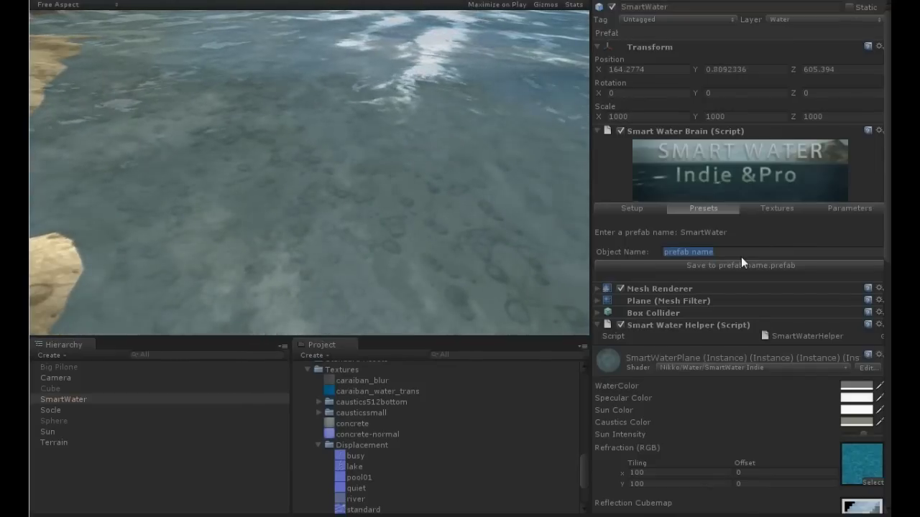
text(Nikk)
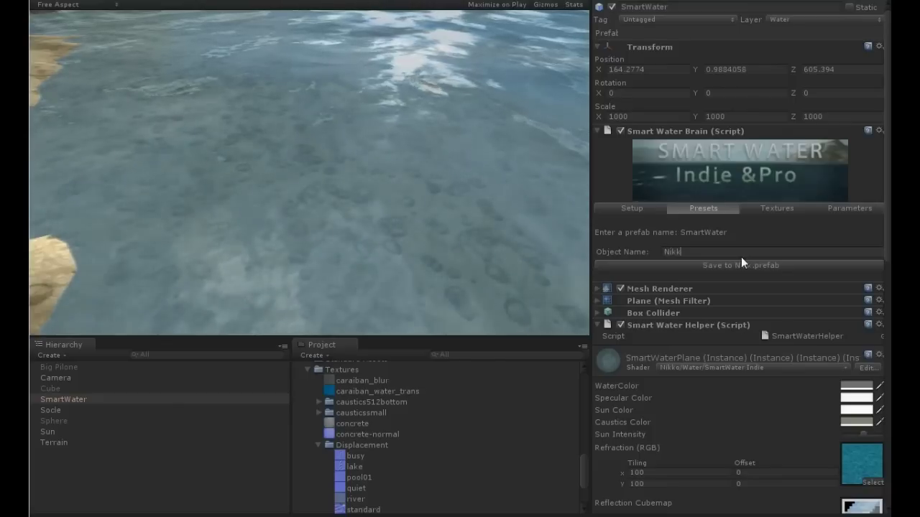
text(o_lake)
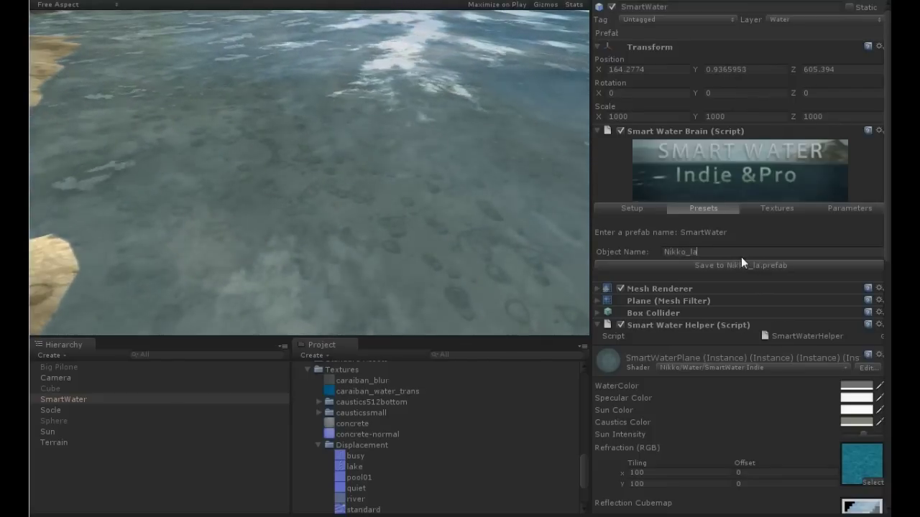
key(BackSpace)
key(BackSpace)
key(BackSpace)
key(BackSpace)
text(L)
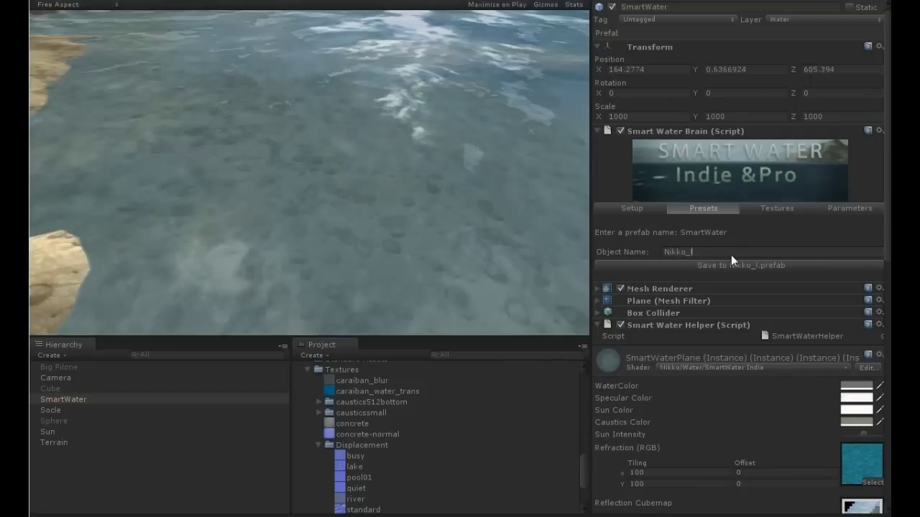
text(ake)
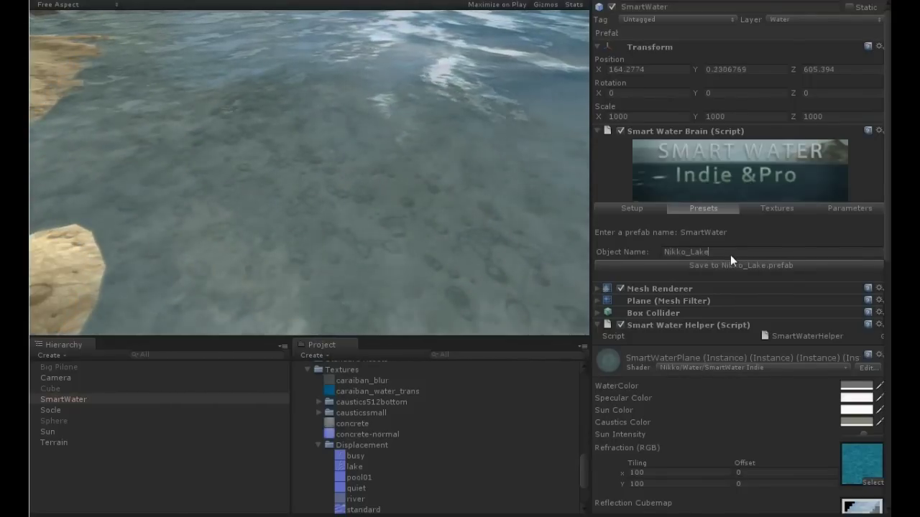
click(726, 264)
click(642, 209)
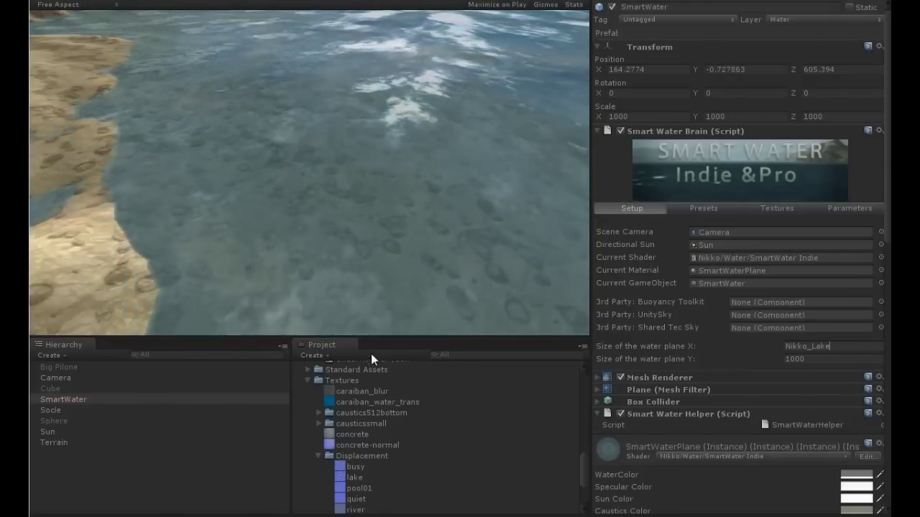
Find the Nikko_Lake prefab in the Presets folder and view its water parameters.
drag(585, 478, 584, 425)
scroll(562, 437, down, 3)
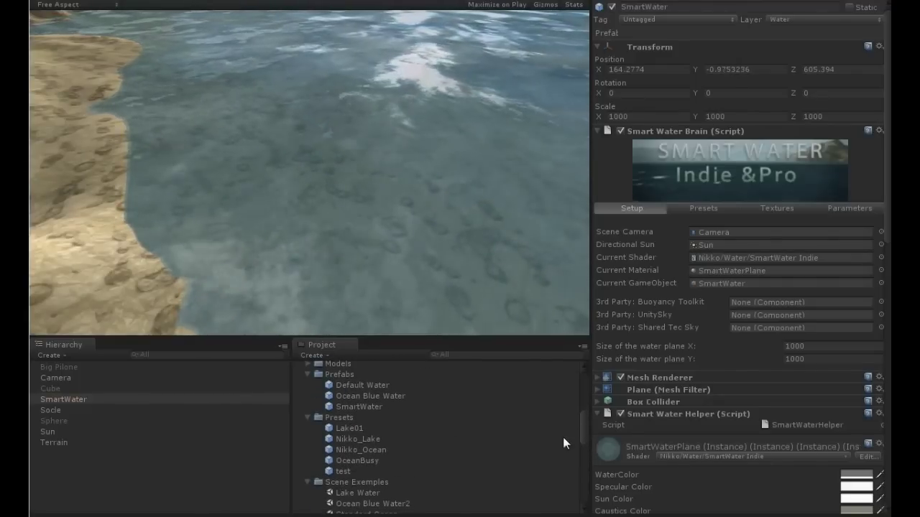
click(368, 440)
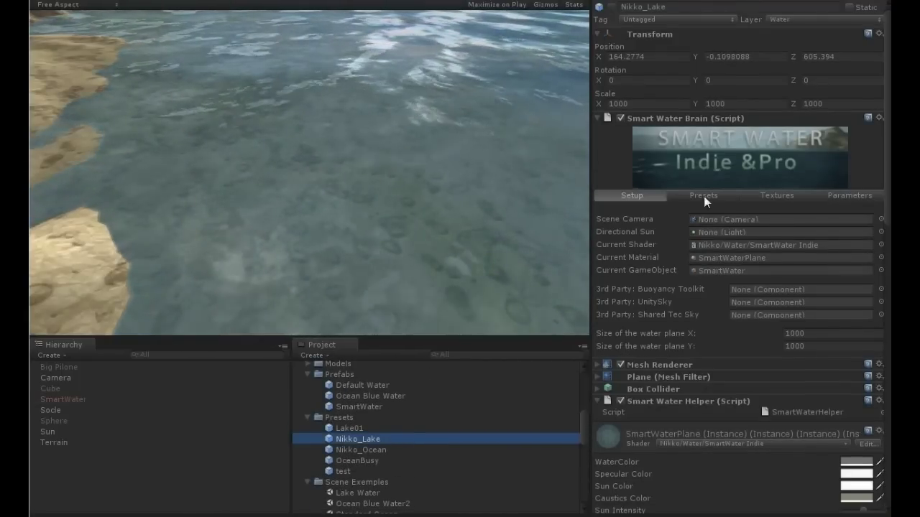
click(836, 197)
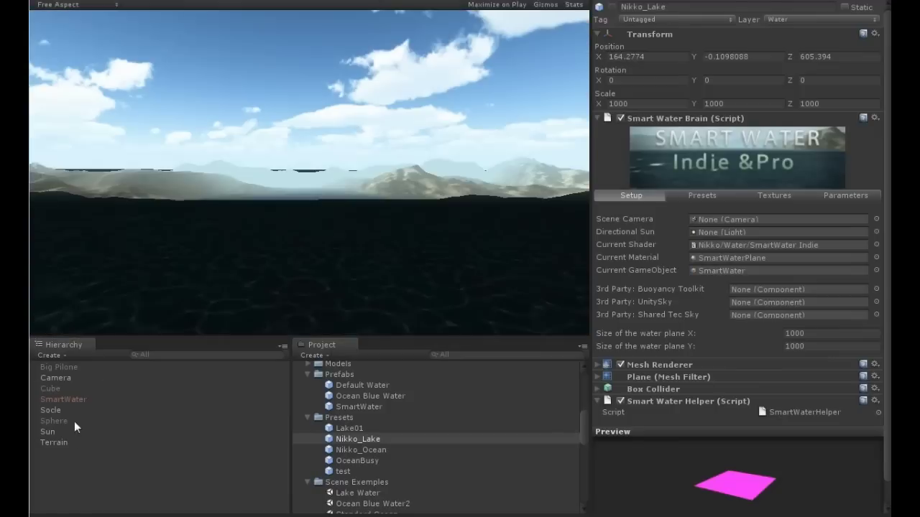
Delete the existing SmartWater object from the scene.
click(69, 399)
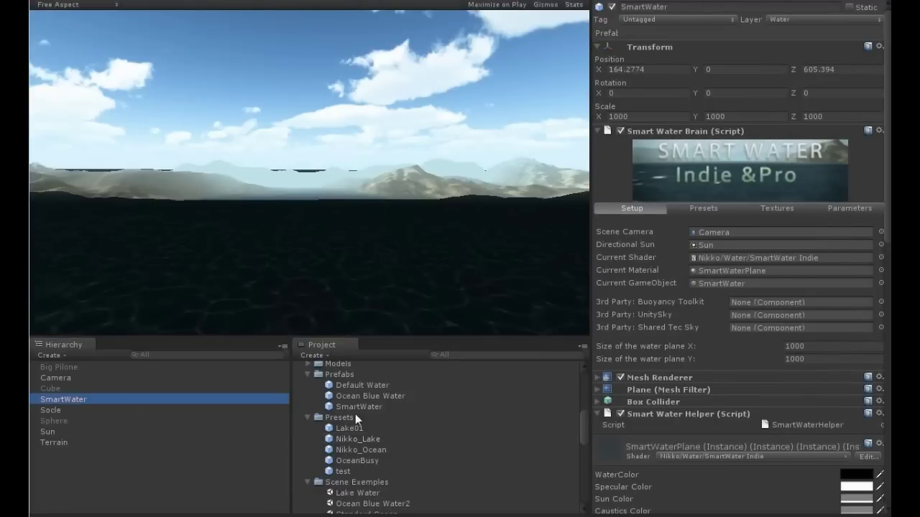
click(351, 438)
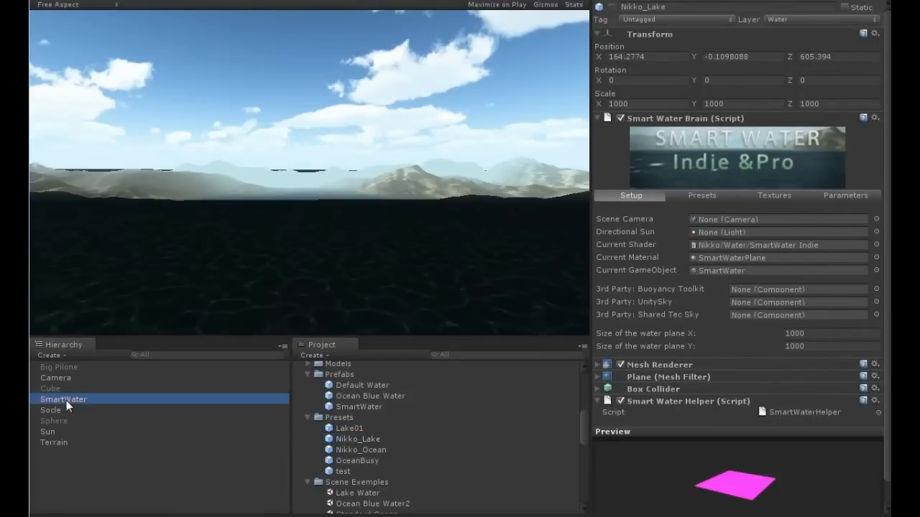
key(Delete)
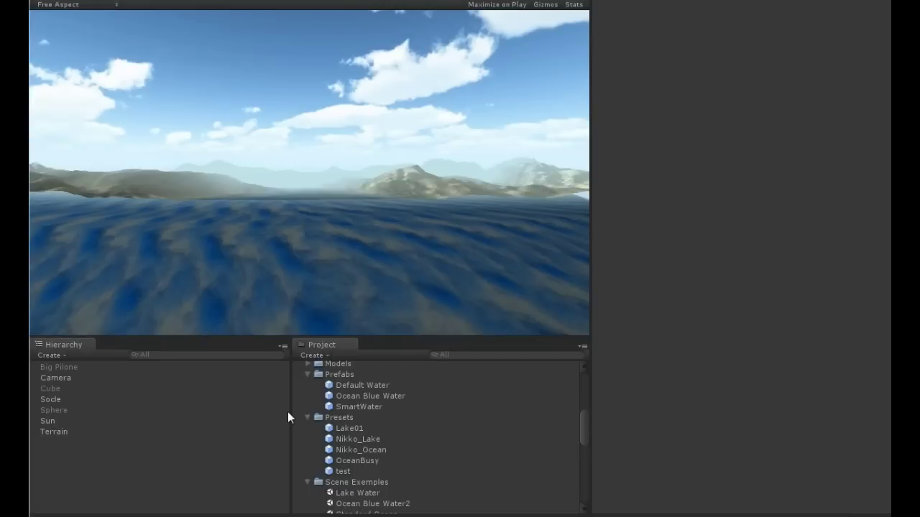
Drag the Nikko_Lake prefab into the Scene from a top-down view.
click(366, 440)
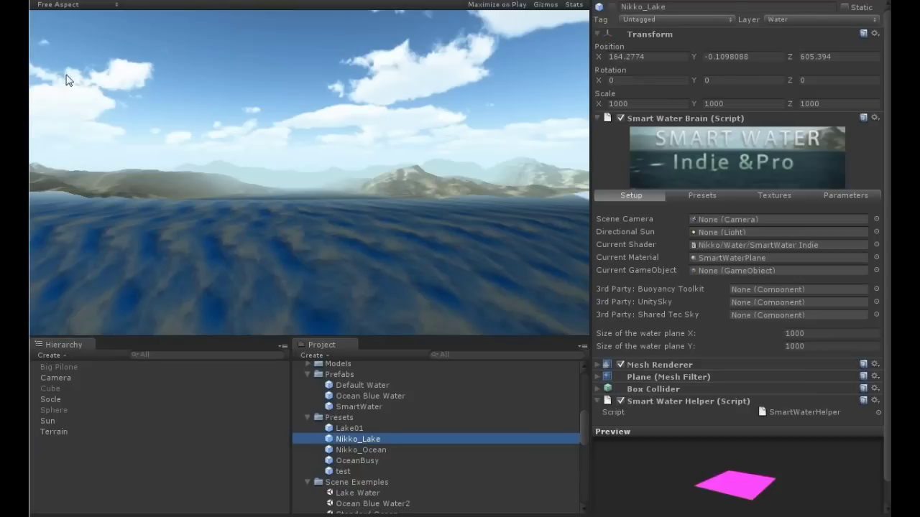
key(ctrl+1)
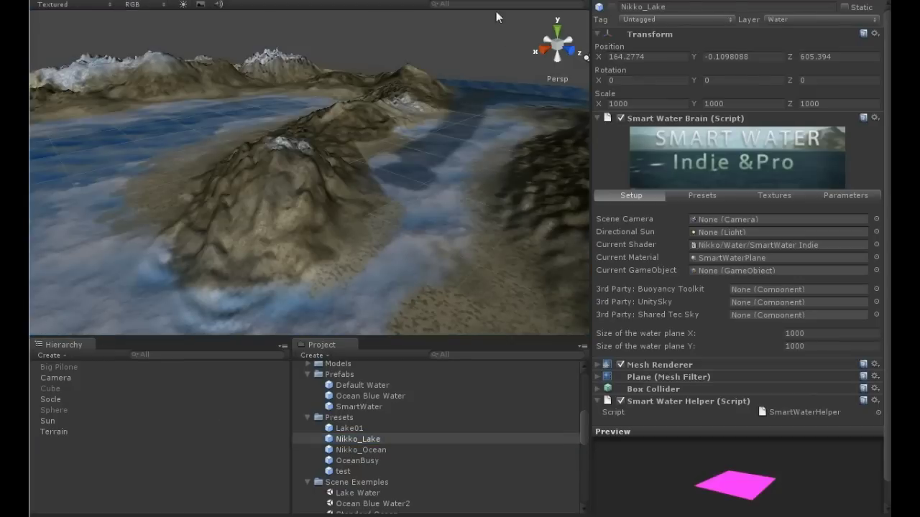
click(559, 33)
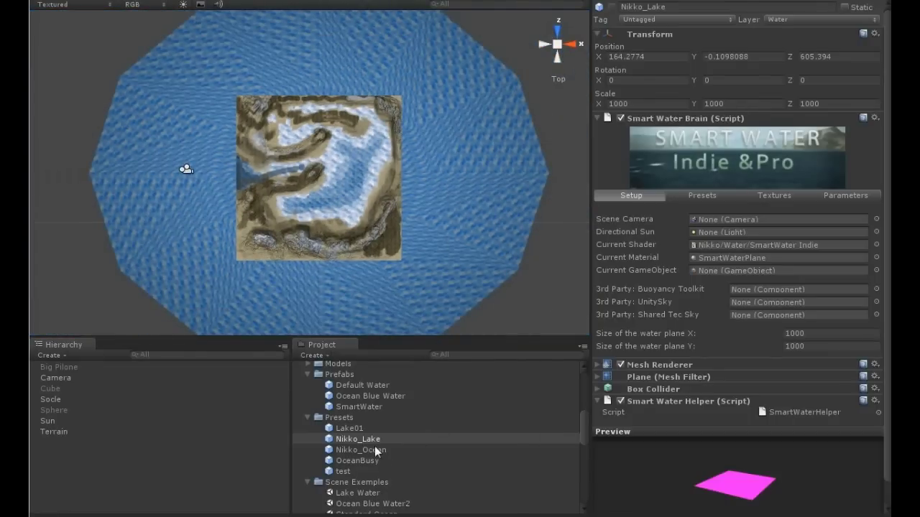
drag(361, 437, 316, 175)
Set the lake instance's position to 0, 0, 0.
click(656, 66)
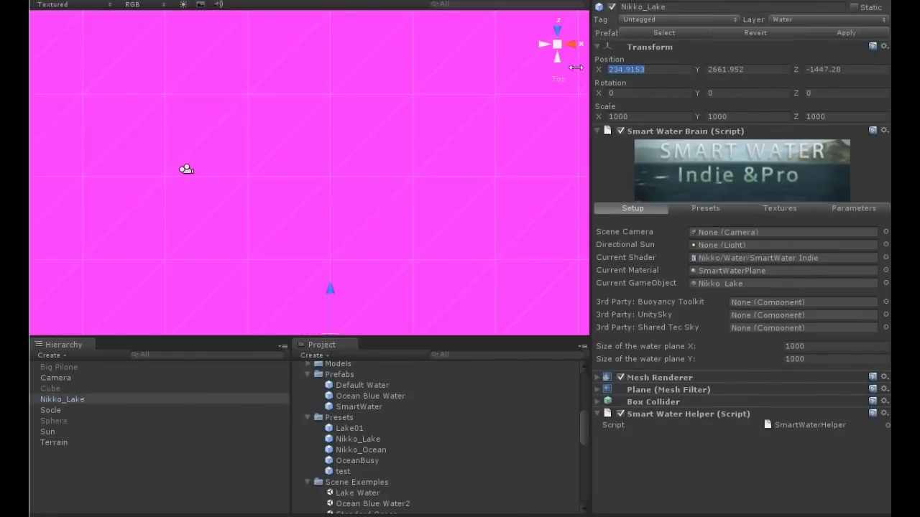
text(0)
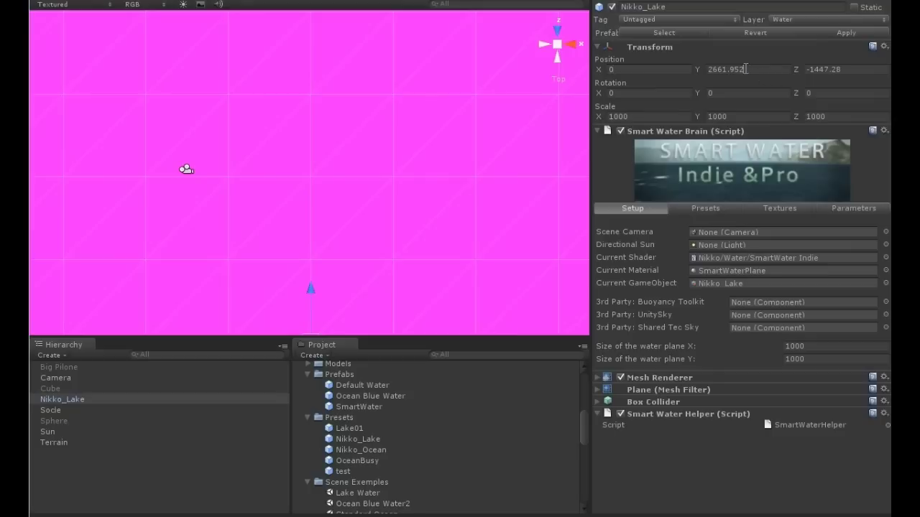
click(745, 69)
text(0)
click(848, 70)
text(0)
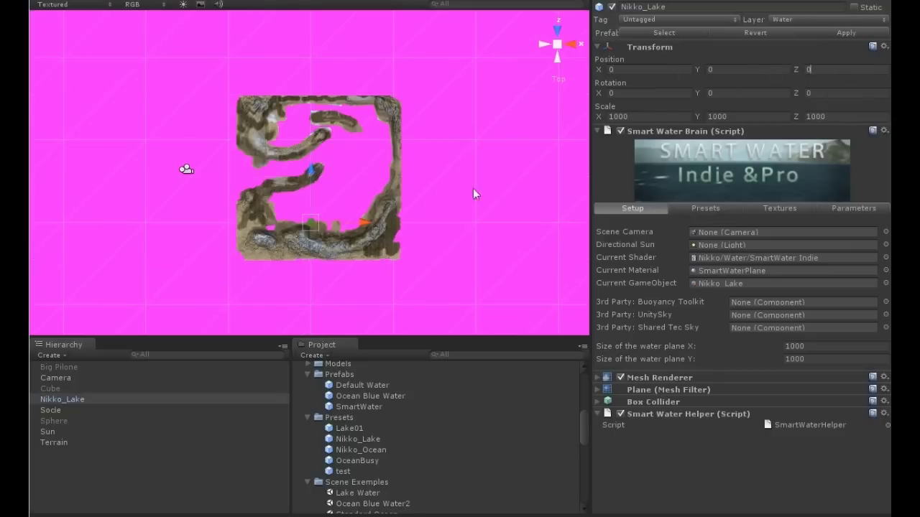
alt+drag(561, 59, 398, 133)
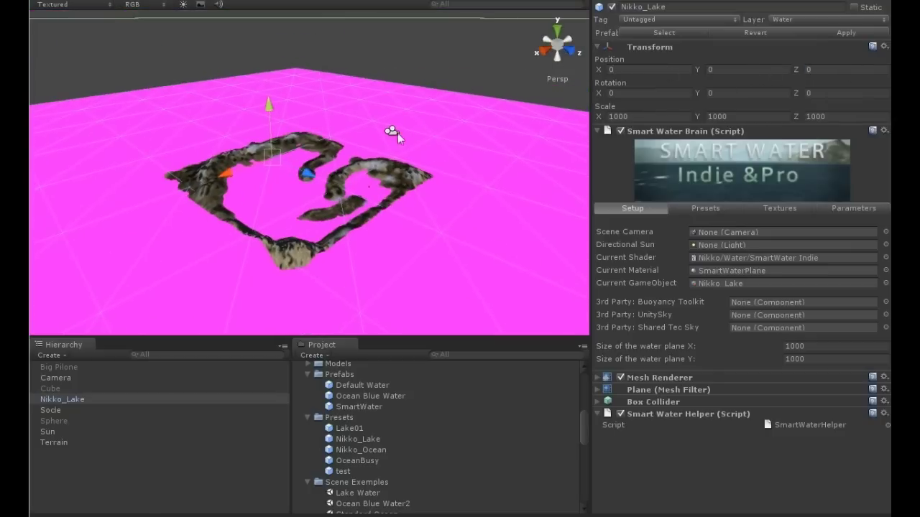
scroll(310, 183, up, 5)
scroll(309, 183, down, 6)
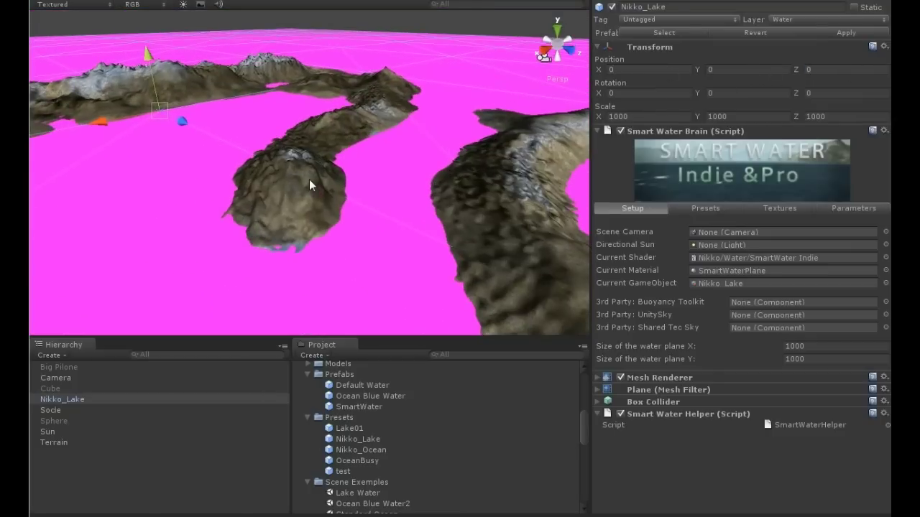
scroll(309, 185, up, 1)
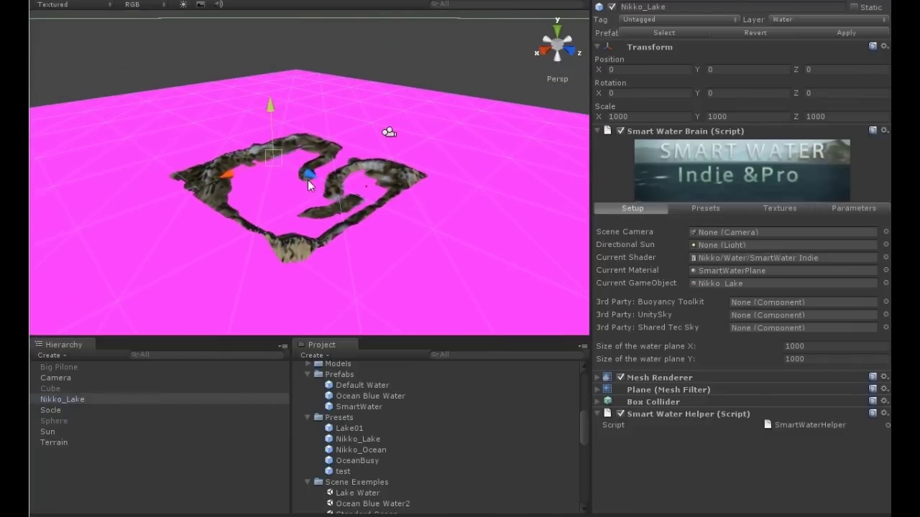
Rename the lake instance SmartWater and run the scene to preview the water.
click(84, 399)
text(SmartWater)
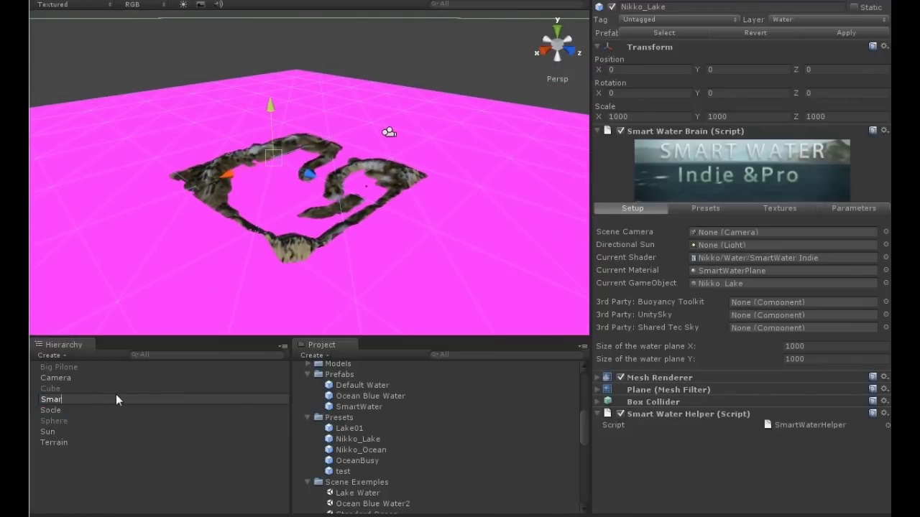
key(Return)
alt+drag(213, 154, 522, 185)
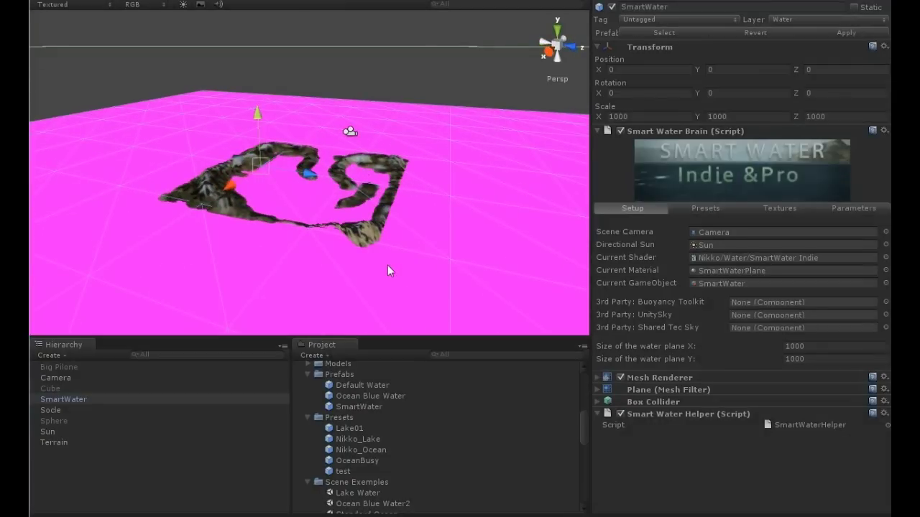
key(ctrl+p)
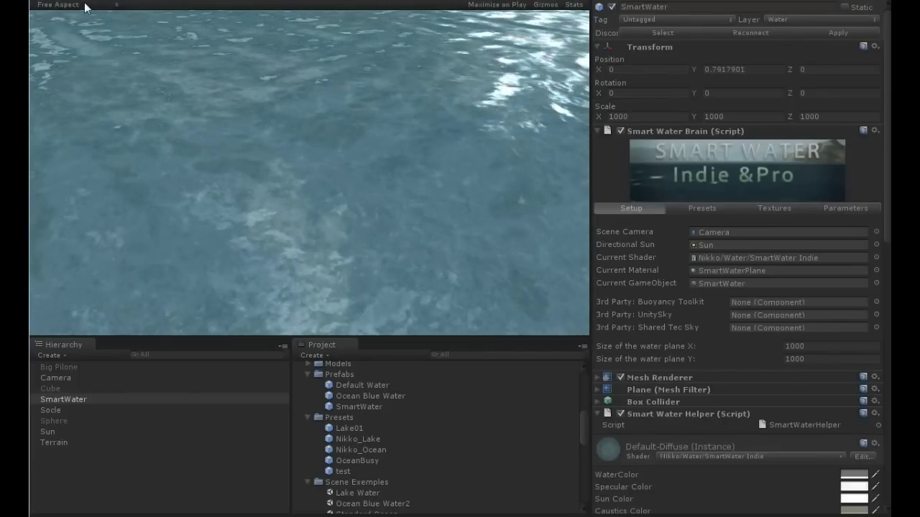
click(84, 2)
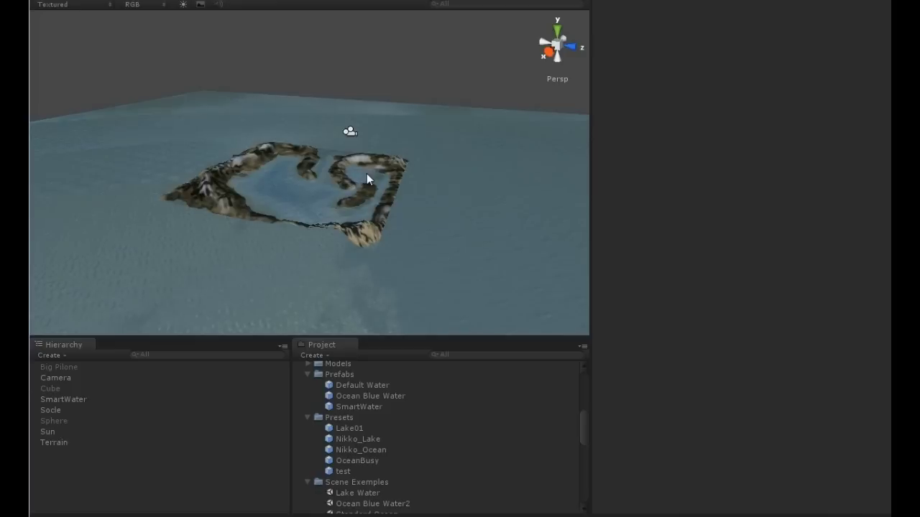
click(98, 3)
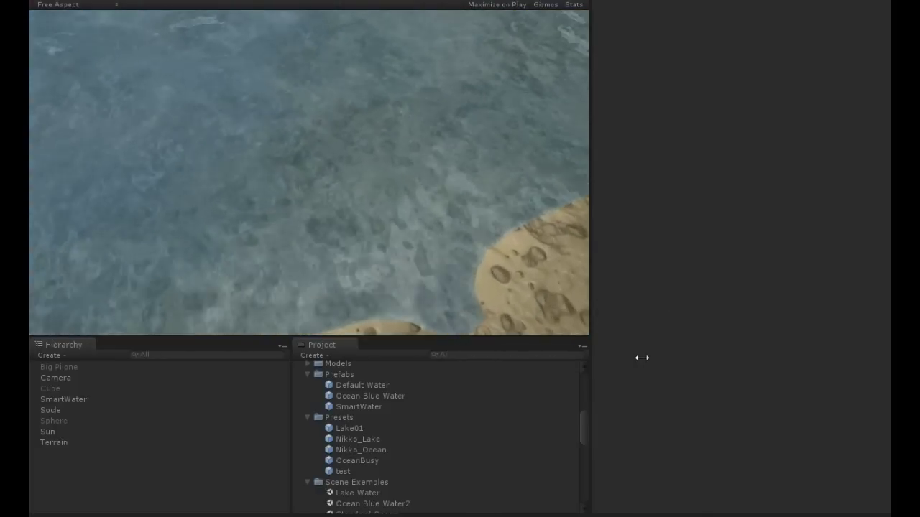
click(49, 399)
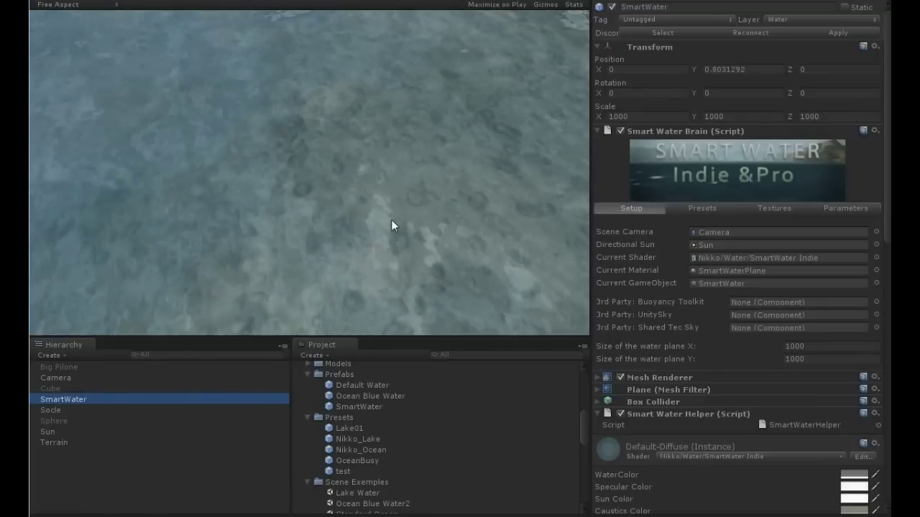
Set the Specular colour to pure red and the Main Water Color to dark red.
click(711, 209)
click(777, 208)
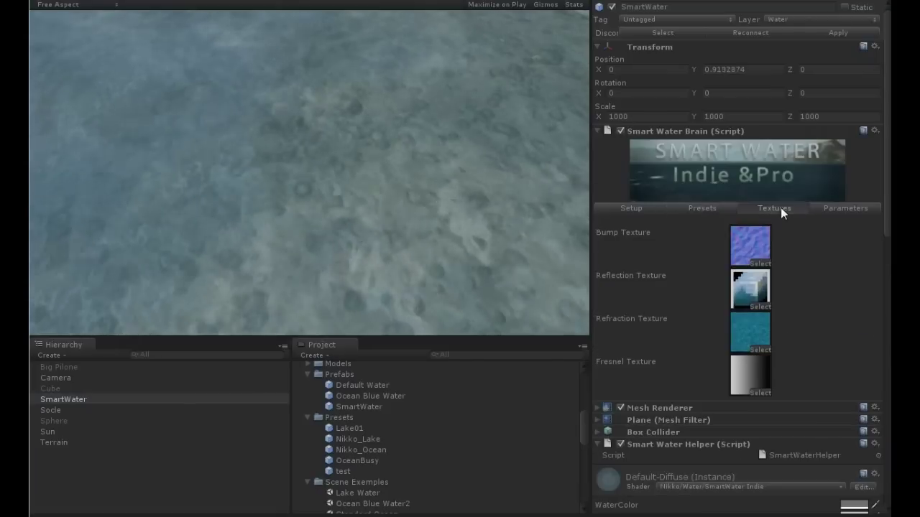
click(843, 209)
click(774, 244)
mouse_move(119, 334)
mouse_down()
mouse_move(190, 337)
mouse_move(193, 299)
mouse_up()
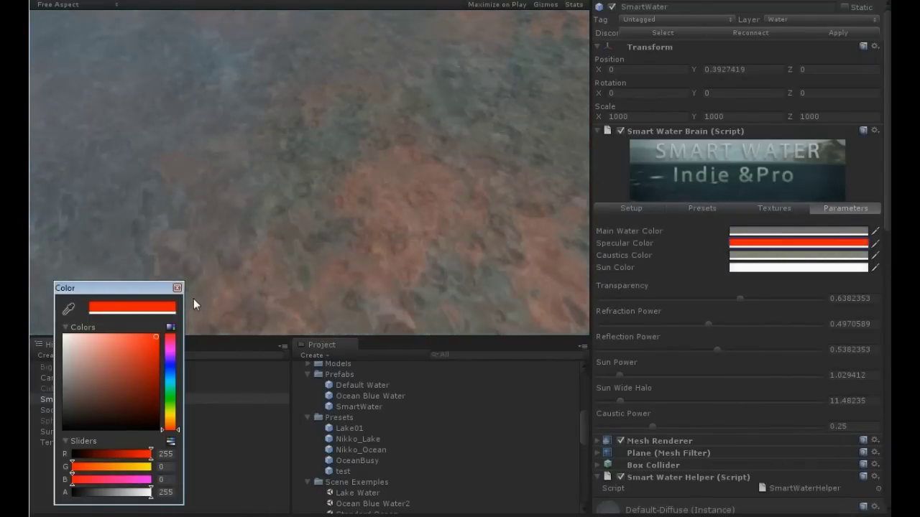
click(743, 230)
mouse_move(107, 363)
mouse_down()
mouse_move(147, 339)
mouse_move(154, 363)
mouse_up()
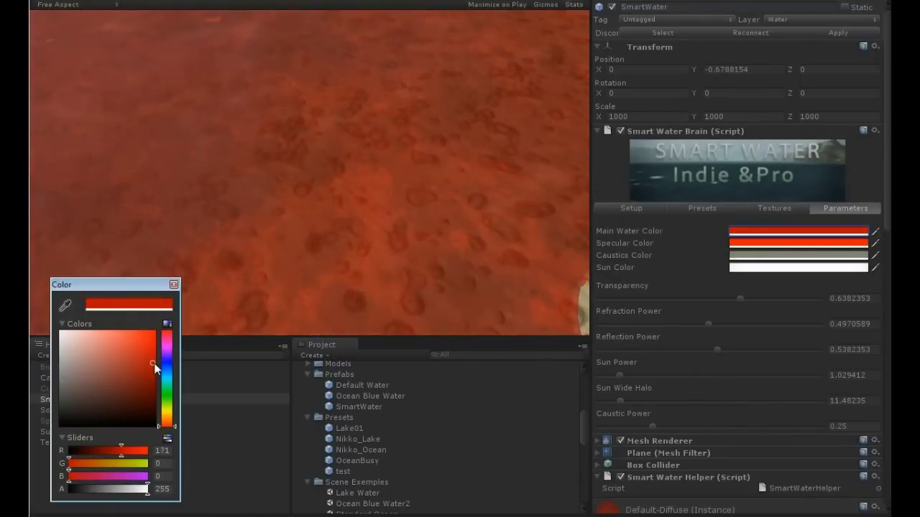
click(375, 241)
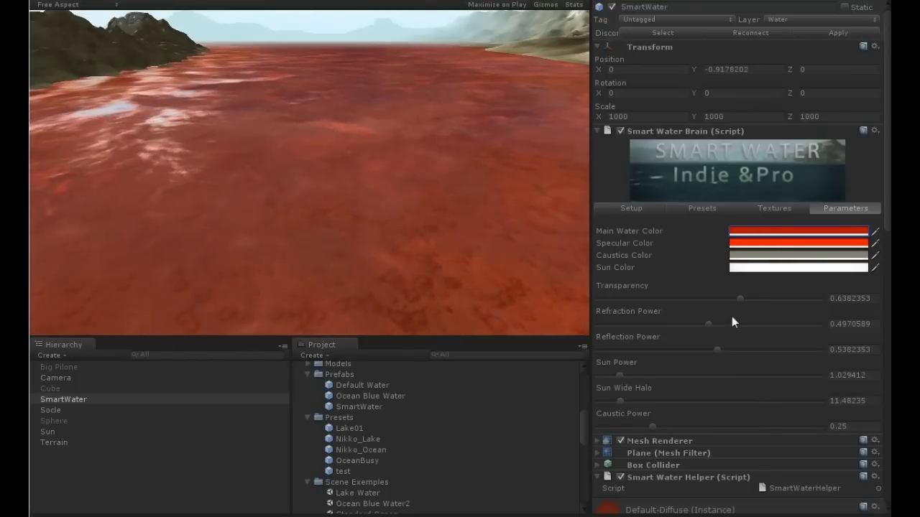
Raise Refraction Power to about 0.73 and Sun Power to about 4.12, and set Caustic Power to 0.
drag(709, 322, 760, 318)
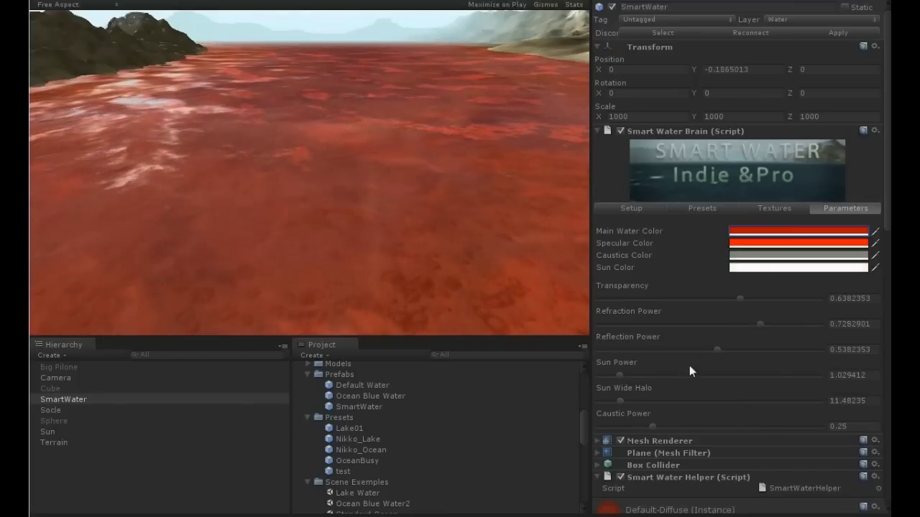
drag(620, 375, 688, 375)
drag(655, 425, 599, 426)
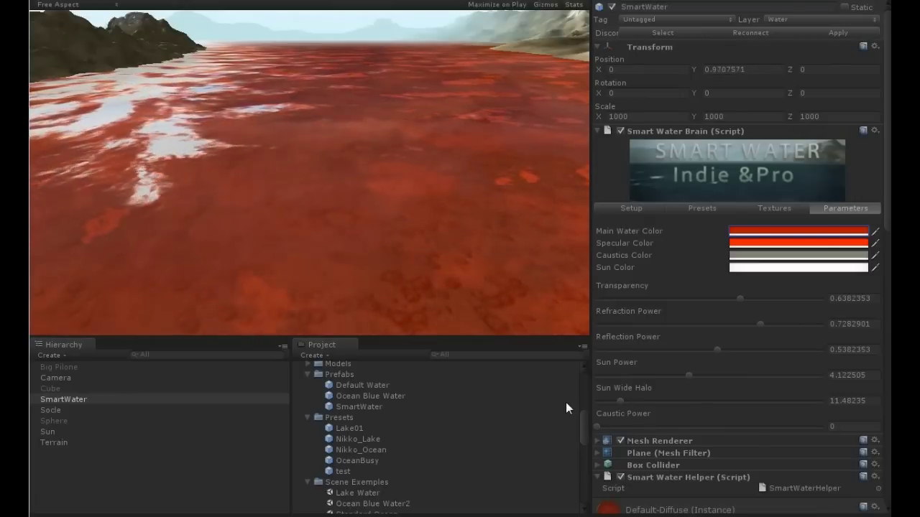
click(707, 209)
Name the preset Bloodwater, save it as Bloodwater.prefab, and stop play mode.
click(721, 255)
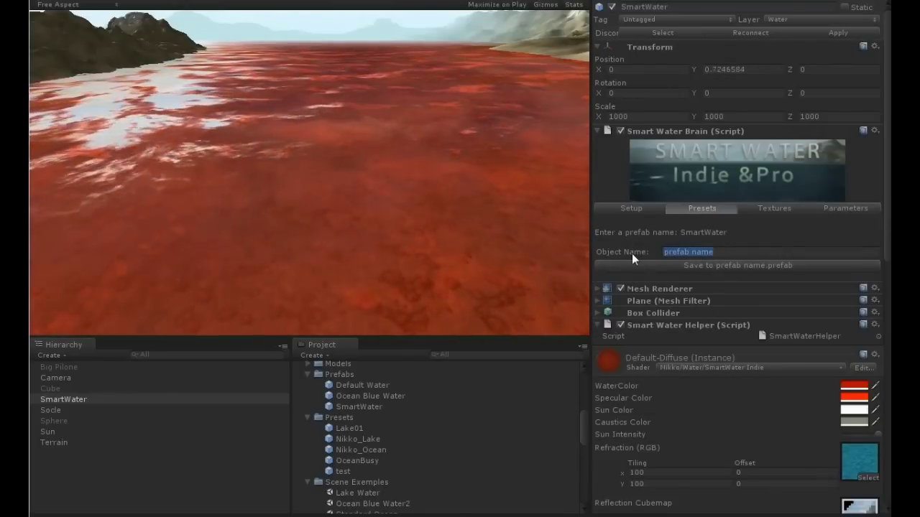
text(Bl)
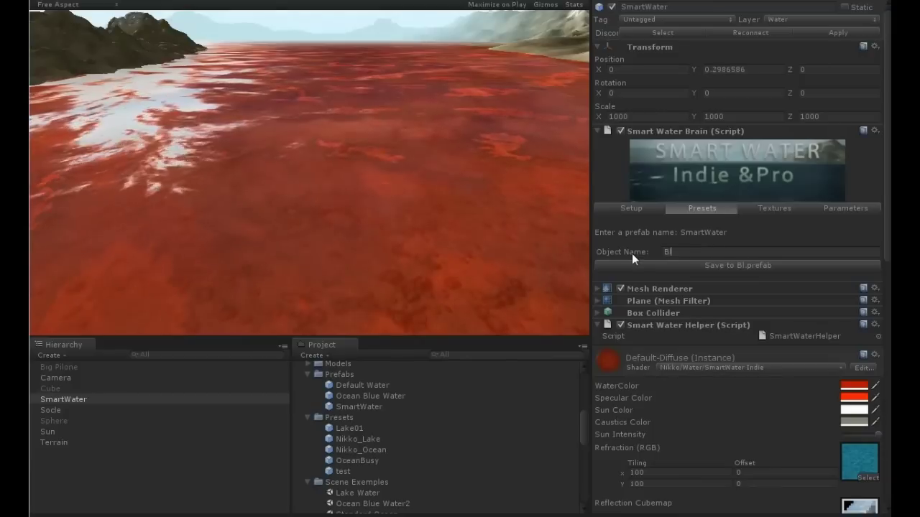
text(oodwa)
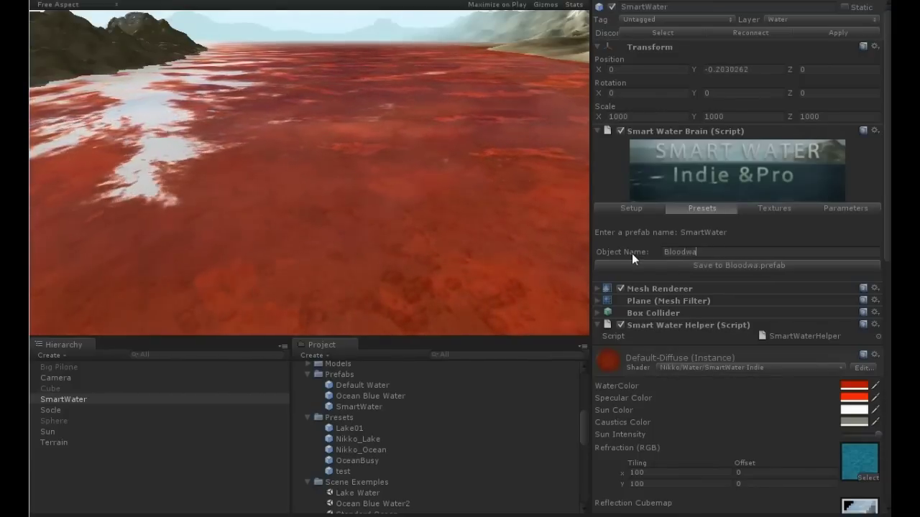
text(ter)
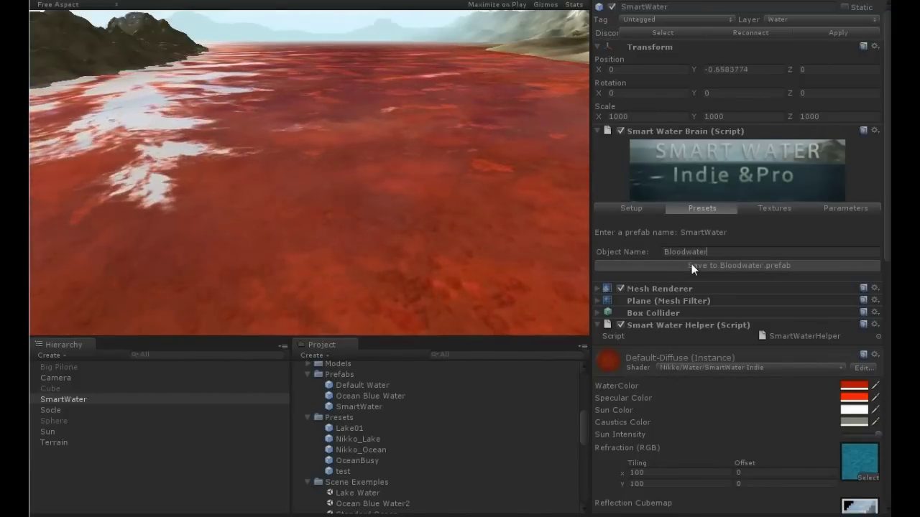
click(691, 264)
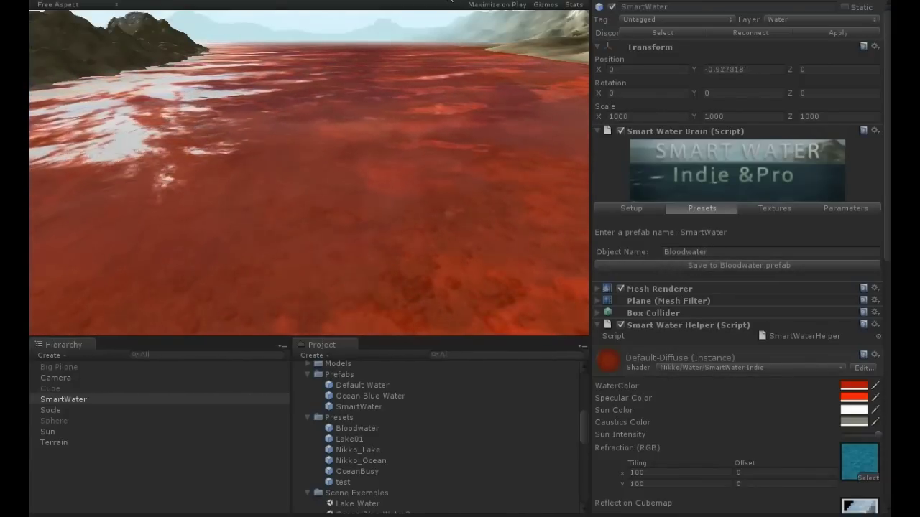
key(ctrl+p)
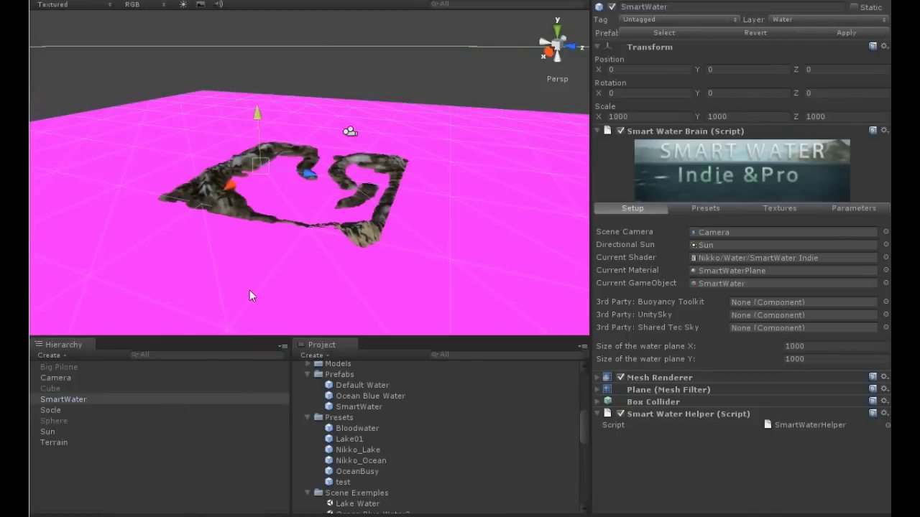
Play the scene with SmartWater and look across the lake toward the mountain.
click(66, 403)
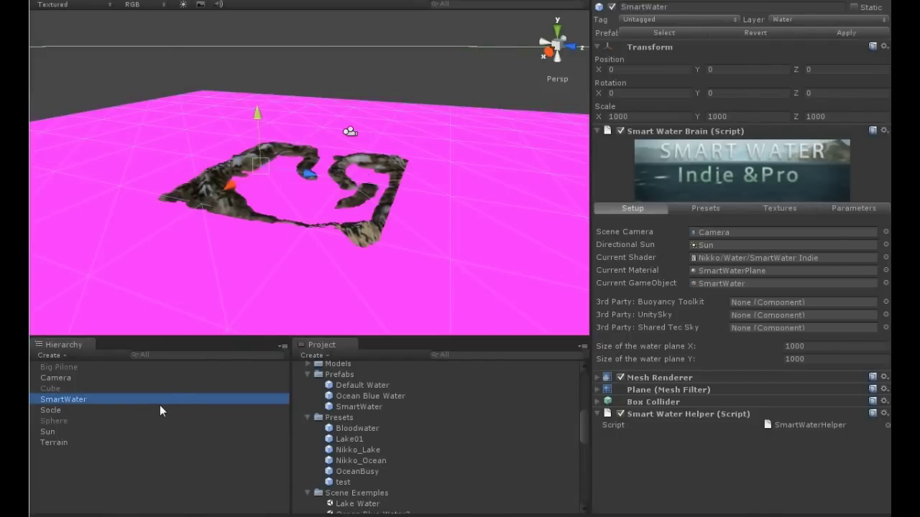
key(alt+Tab)
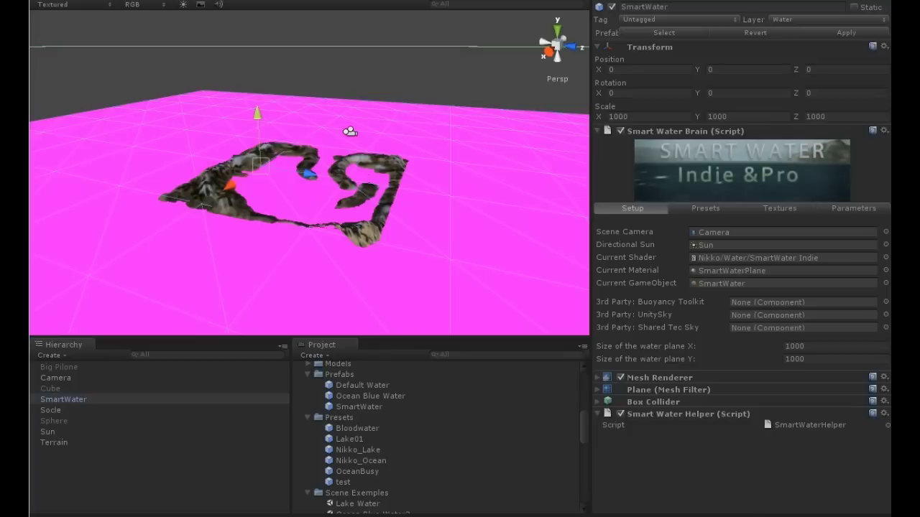
key(ctrl+p)
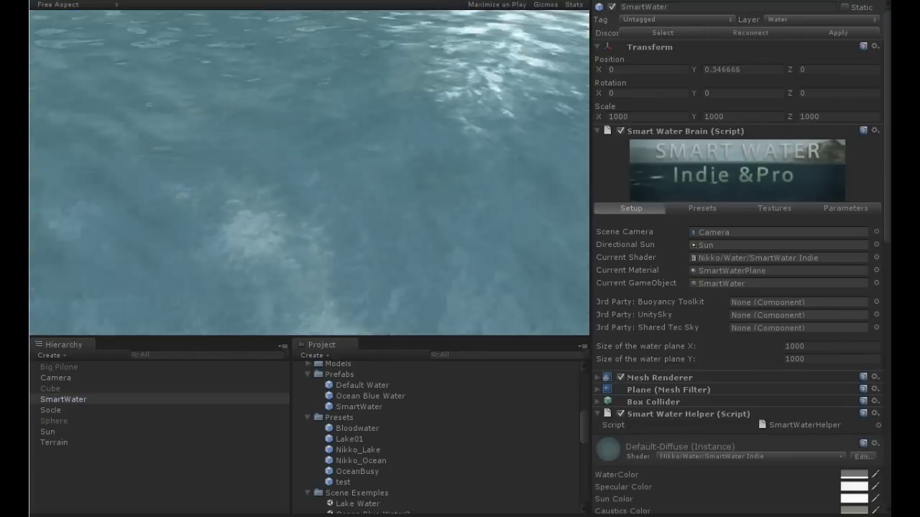
drag(411, 138, 542, 62)
key(w)
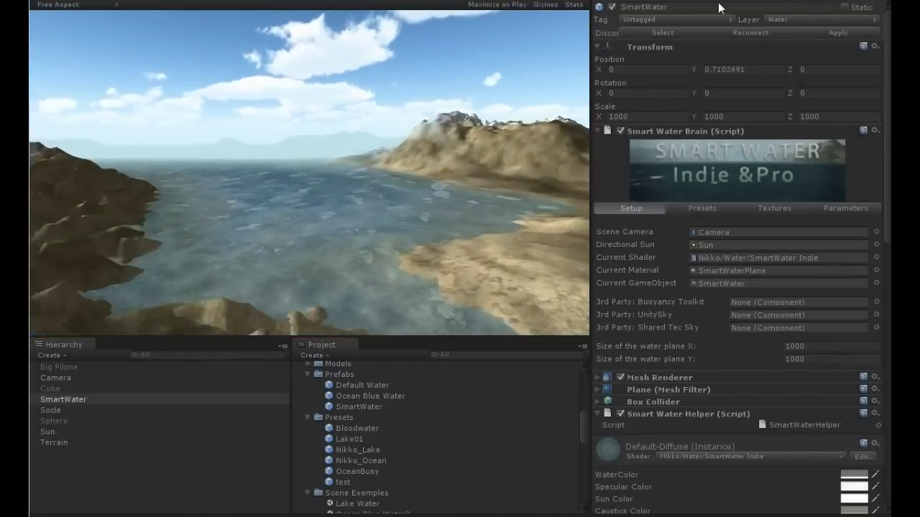
drag(721, 6, 541, 196)
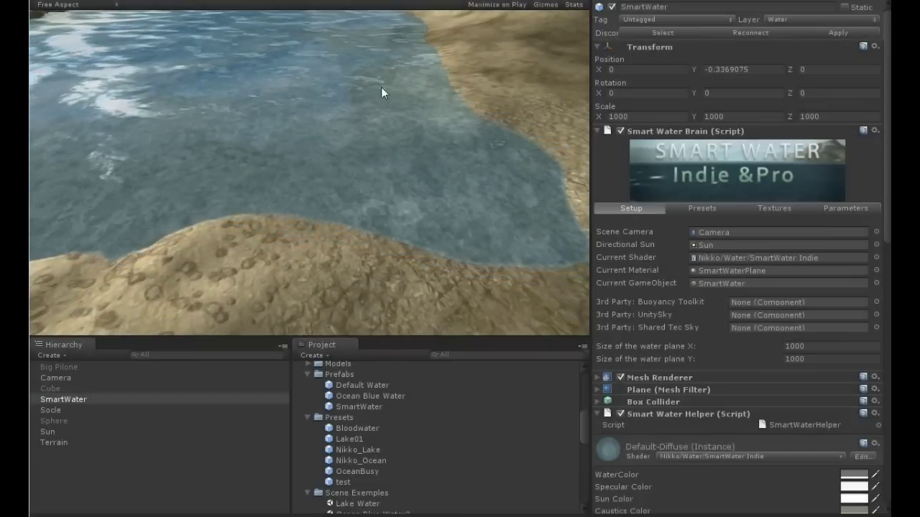
Stop play mode and delete SmartWater from the Hierarchy.
key(ctrl+p)
click(72, 399)
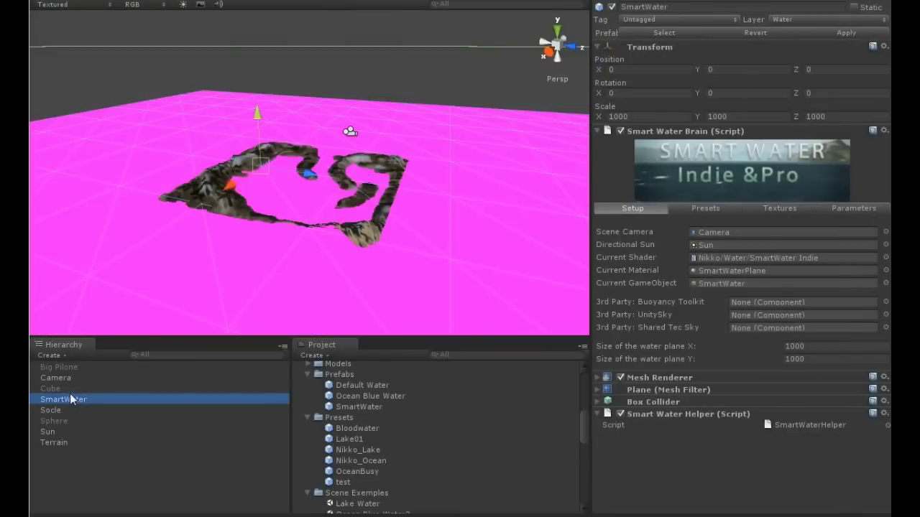
key(Delete)
Drag the Bloodwater prefab into the Scene from a top-down view.
click(379, 449)
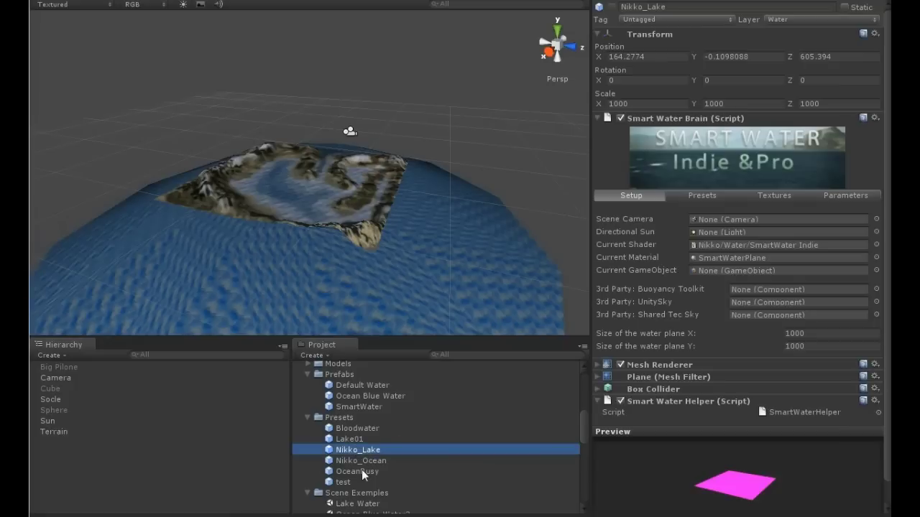
click(358, 429)
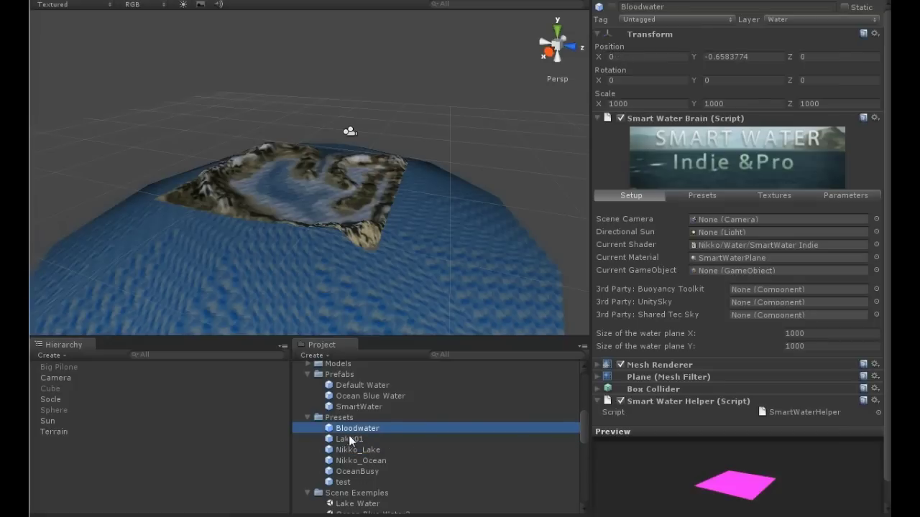
click(557, 32)
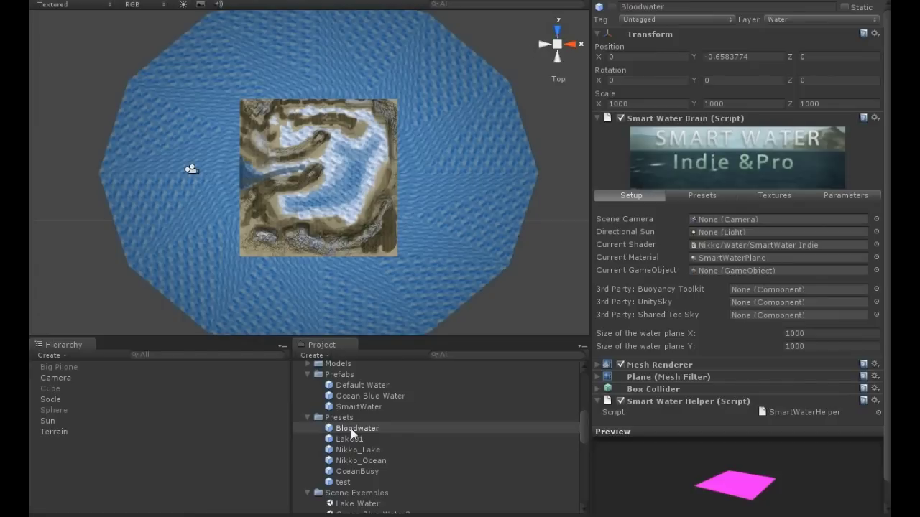
drag(350, 428, 314, 180)
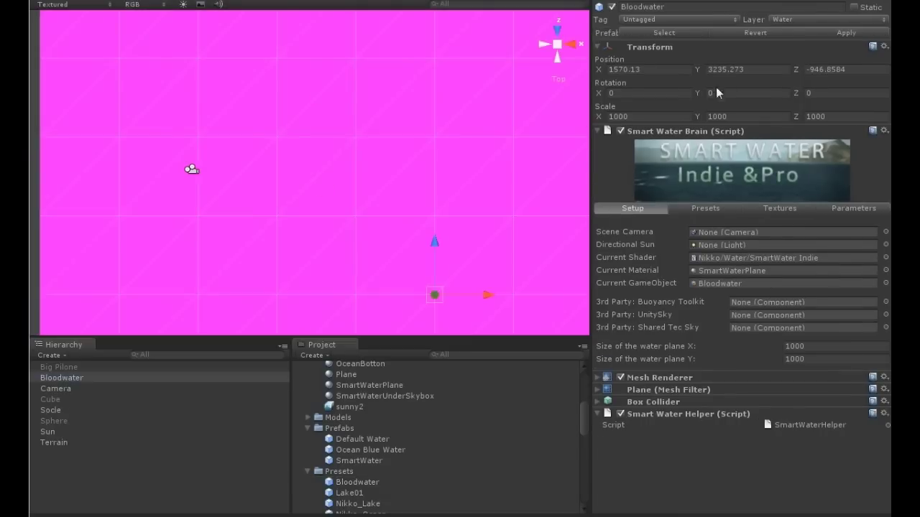
Set the Bloodwater instance's position to X 0, Y 0, Z 0.
click(648, 71)
text(0)
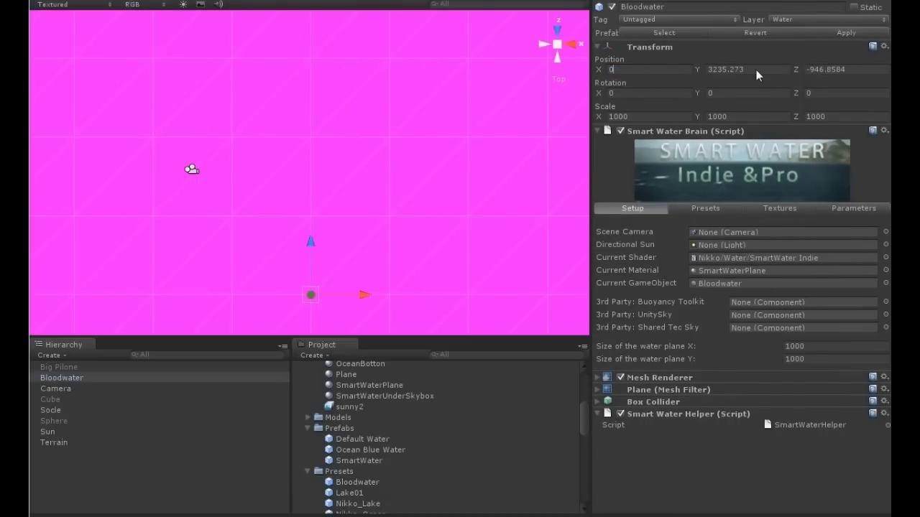
click(752, 68)
text(0)
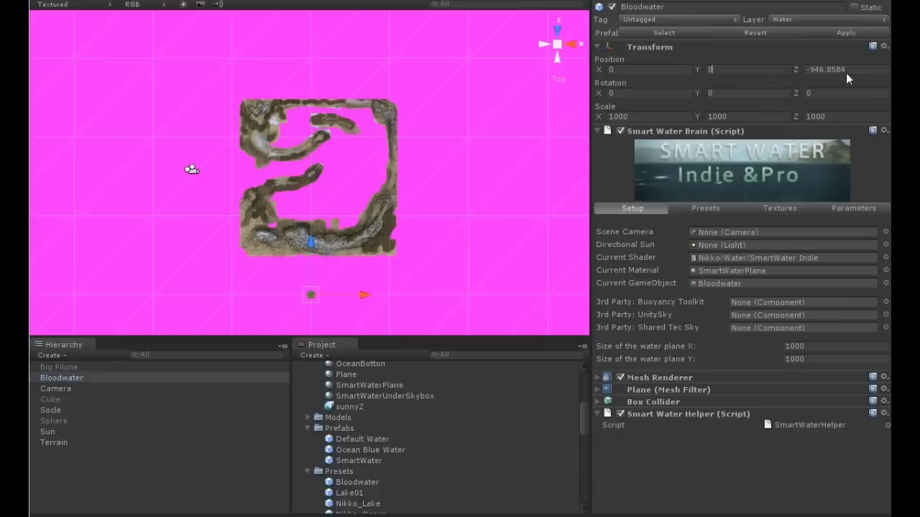
click(833, 69)
text(0)
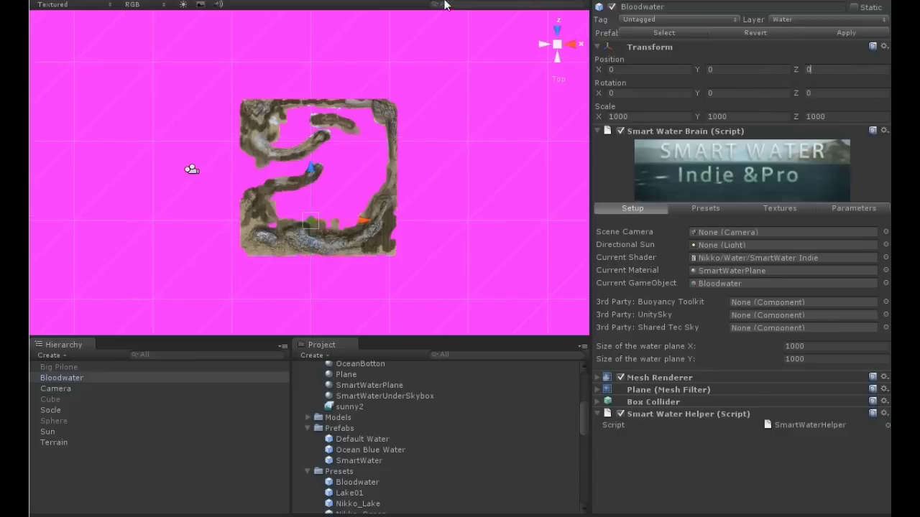
click(557, 47)
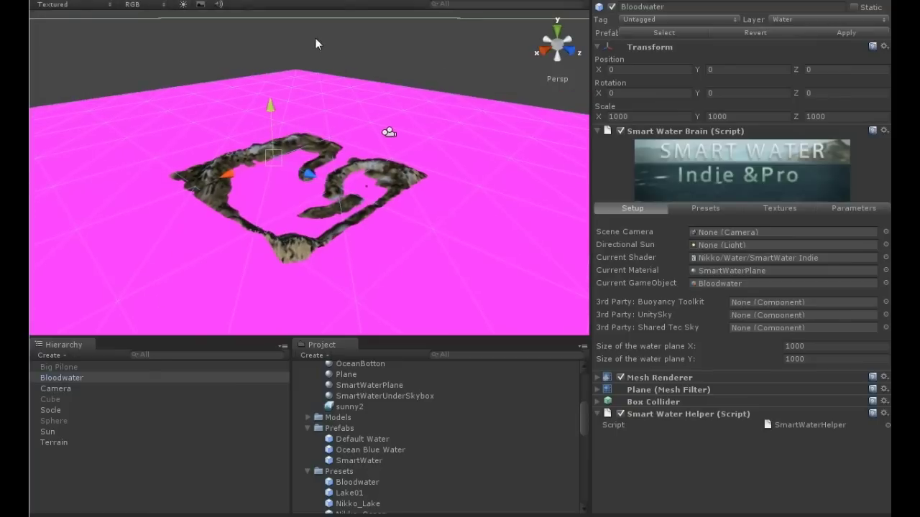
Switch to the Game view of the Bloodwater plane, then review its Parameters, Textures, Presets and Setup tabs.
key(ctrl+2)
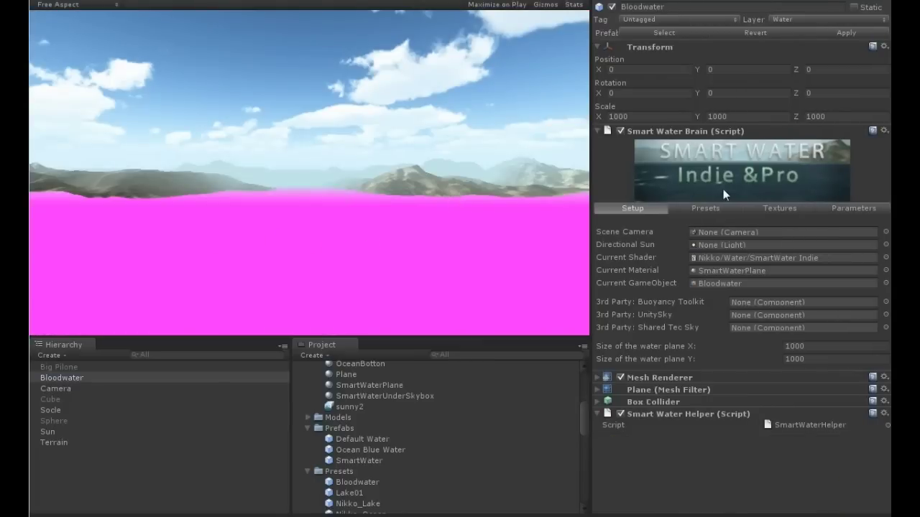
click(855, 210)
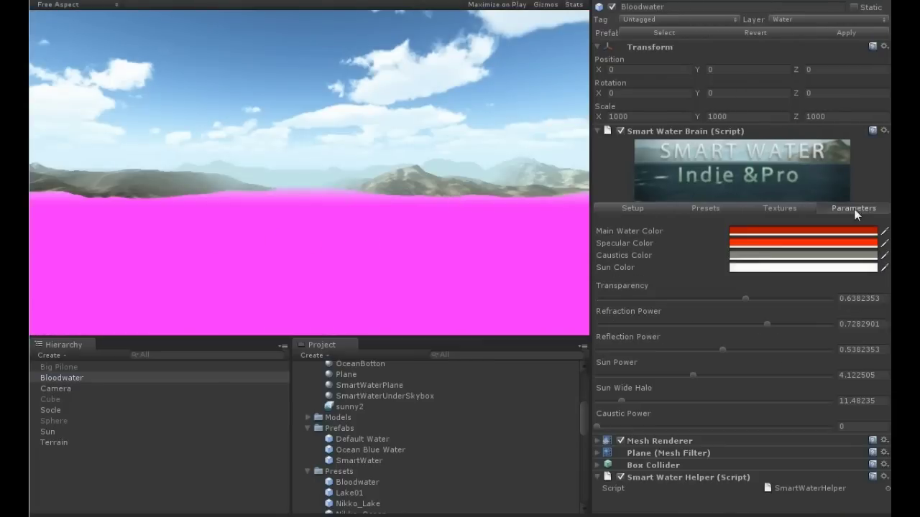
click(778, 208)
click(708, 210)
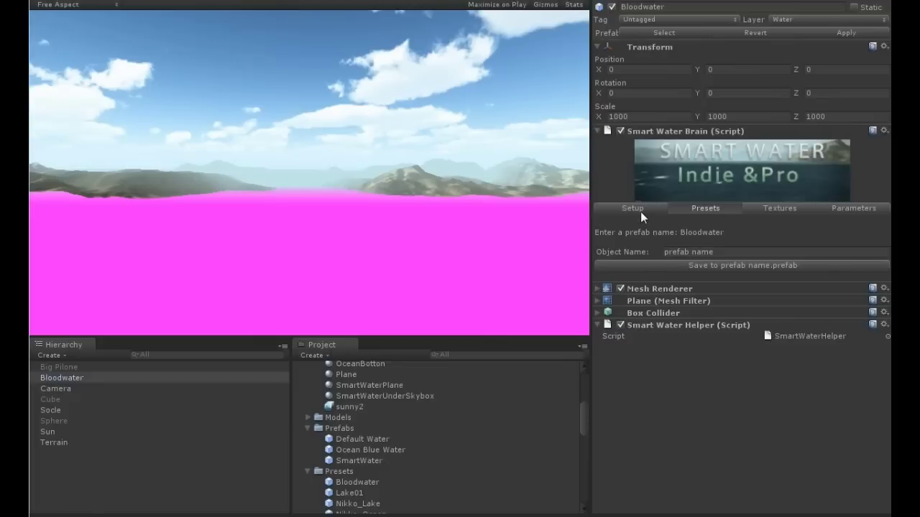
click(640, 212)
mouse_move(630, 255)
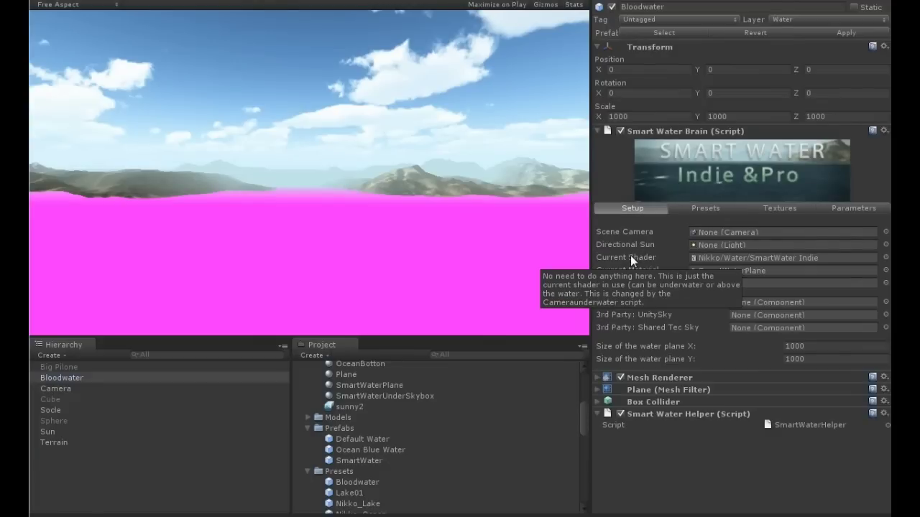